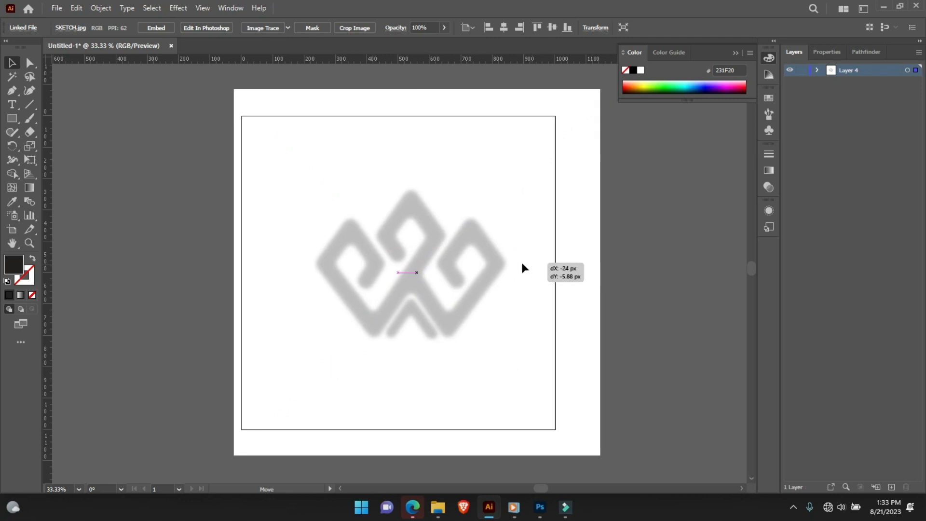
Lock the sketch layer, Layer 4, and add a new layer above it for tracing the logo.
{"action": "left_click", "coordinate": [677, 252]}
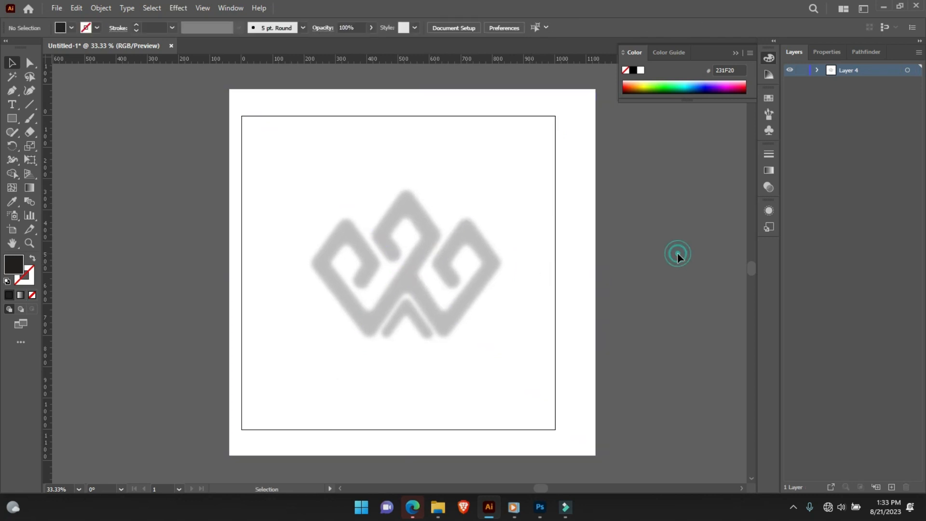
{"action": "left_click", "coordinate": [802, 70]}
{"action": "left_click", "coordinate": [892, 487]}
{"action": "key", "text": "ctrl+equal"}
{"action": "key", "text": "ctrl+equal"}
Draw a straight Pen path along the outer lower-right edge of the right diamond and shift it onto the sketch edge.
{"action": "key", "text": "p"}
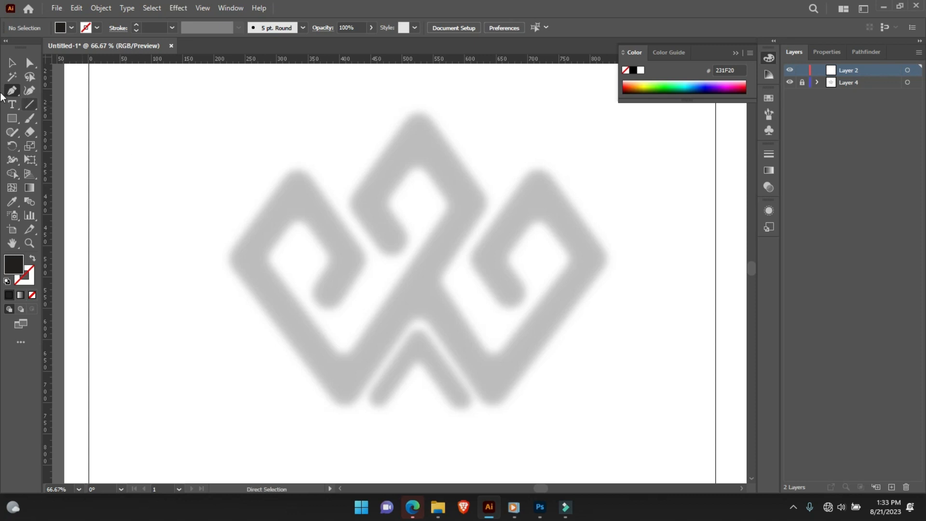
{"action": "left_click", "coordinate": [16, 93]}
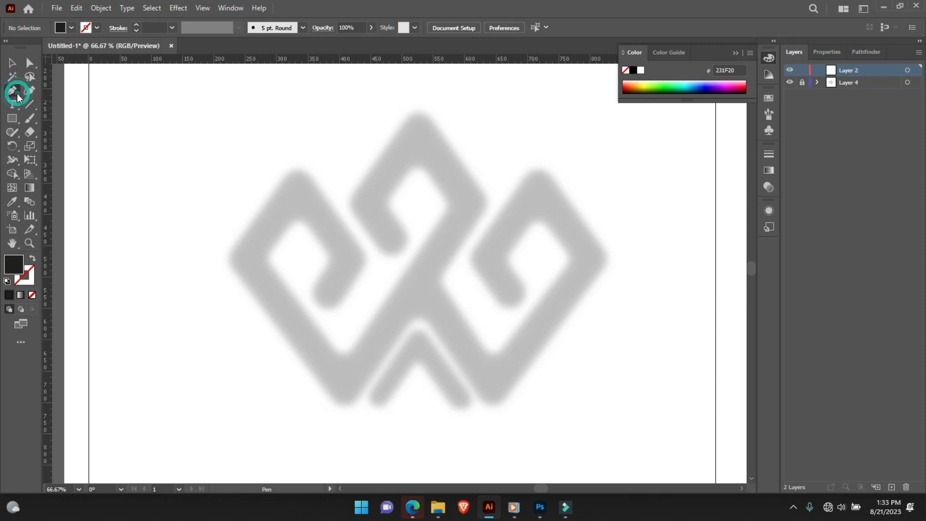
{"action": "left_click", "coordinate": [631, 234]}
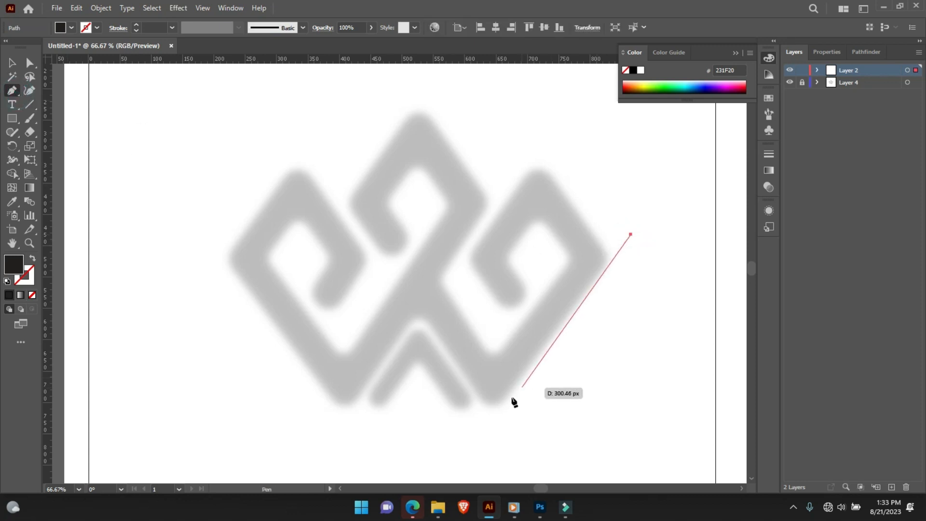
{"action": "left_click", "coordinate": [475, 428]}
{"action": "key", "text": "v"}
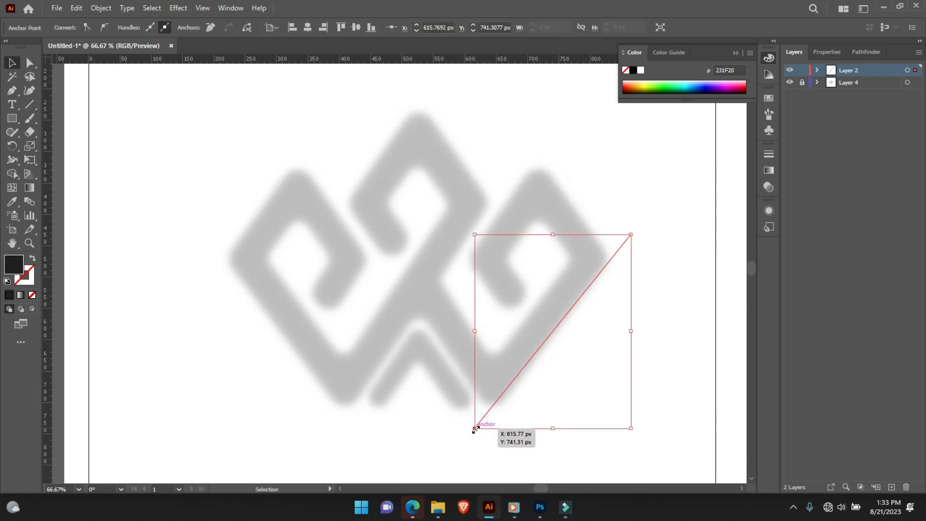
{"action": "left_click", "coordinate": [539, 350]}
{"action": "left_click_drag", "start_coordinate": [540, 349], "coordinate": [544, 349]}
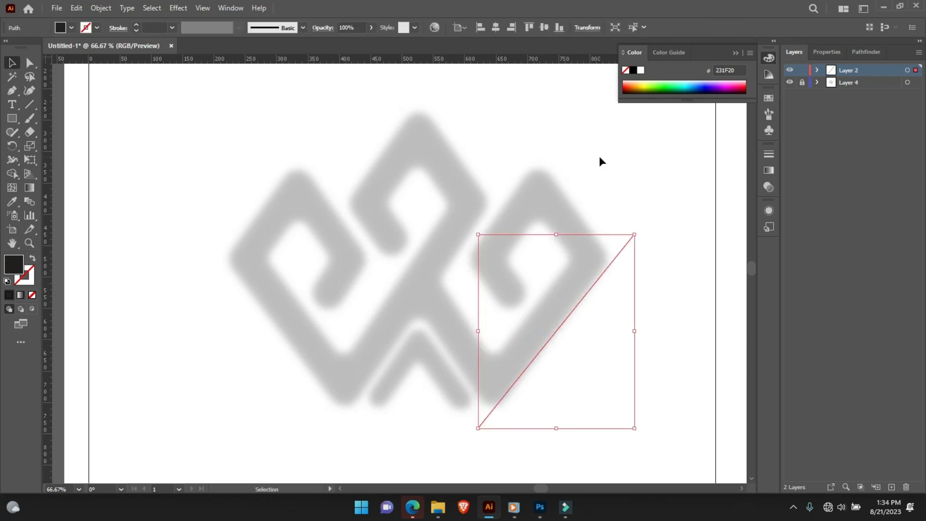
{"action": "left_click", "coordinate": [599, 158]}
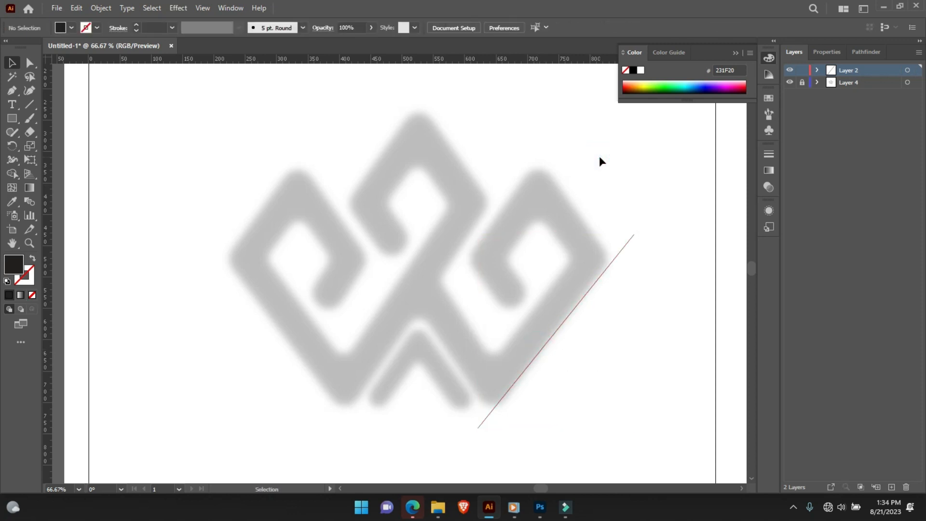
Duplicate the lower-right edge line in parallel onto the inner edge of the same stroke.
{"action": "key", "text": "p"}
{"action": "key", "text": "v"}
{"action": "left_click_drag", "start_coordinate": [552, 336], "coordinate": [534, 312]}
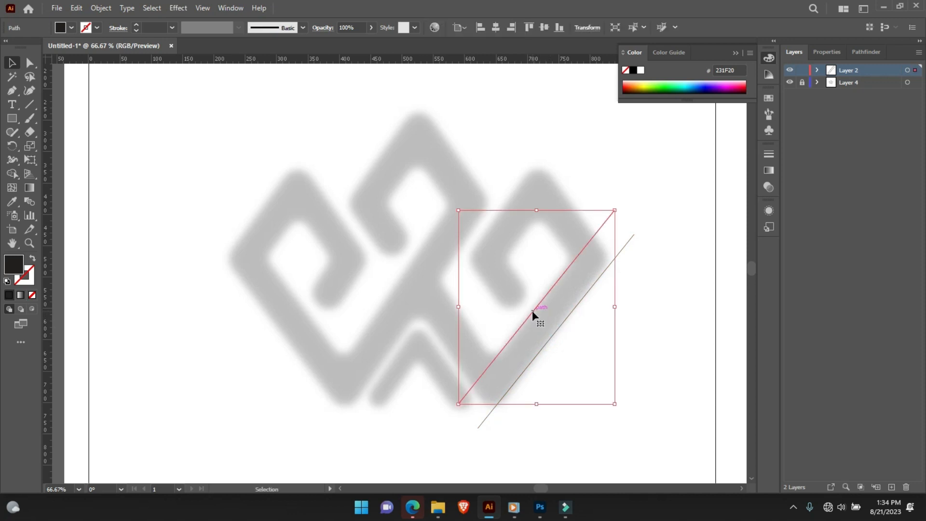
{"action": "left_click", "coordinate": [574, 152]}
Draw a short line along the lower-left edge of the right diamond's hook and place a parallel copy on the hook's inner edge.
{"action": "key", "text": "p"}
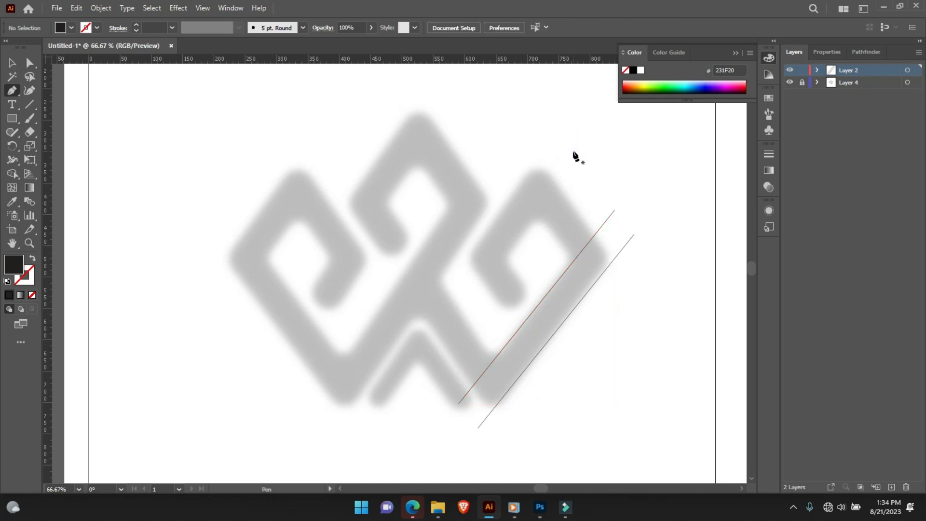
{"action": "left_click", "coordinate": [464, 248]}
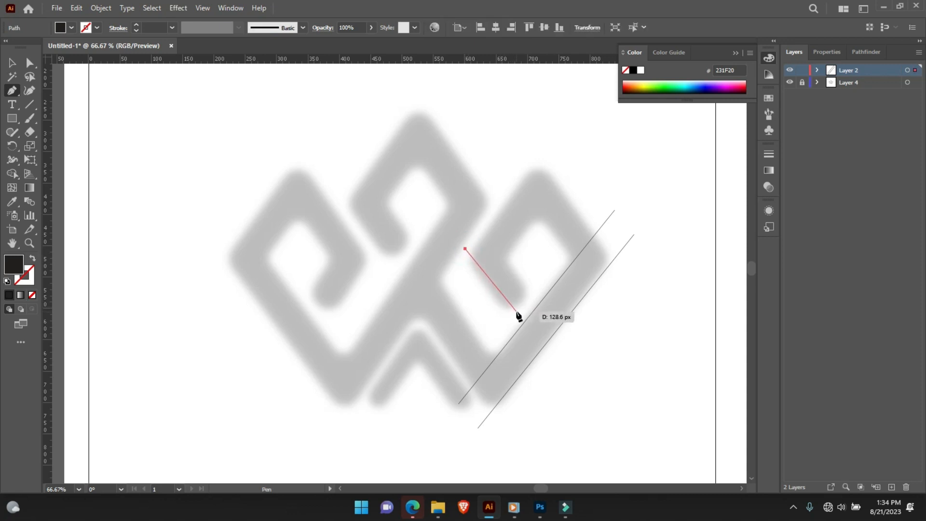
{"action": "left_click", "coordinate": [516, 316]}
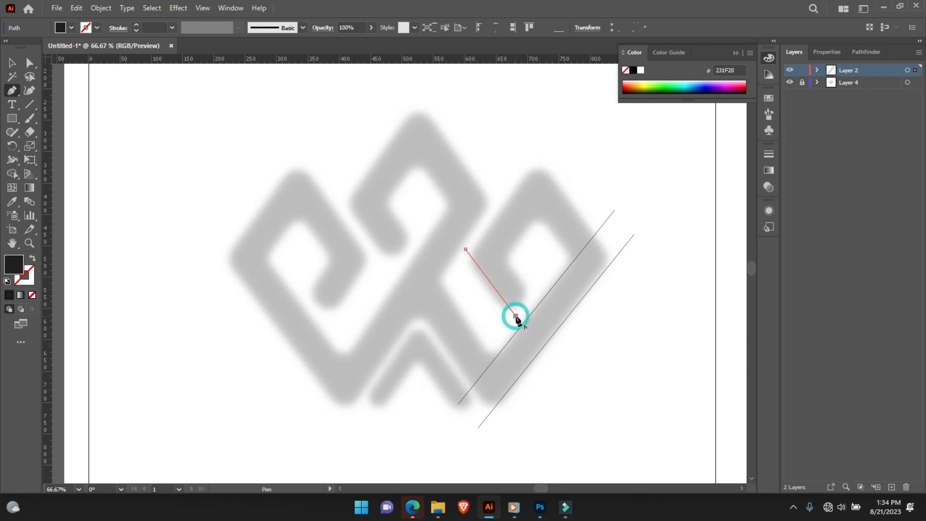
{"action": "key", "text": "ctrl"}
{"action": "left_click_drag", "start_coordinate": [497, 294], "coordinate": [514, 273]}
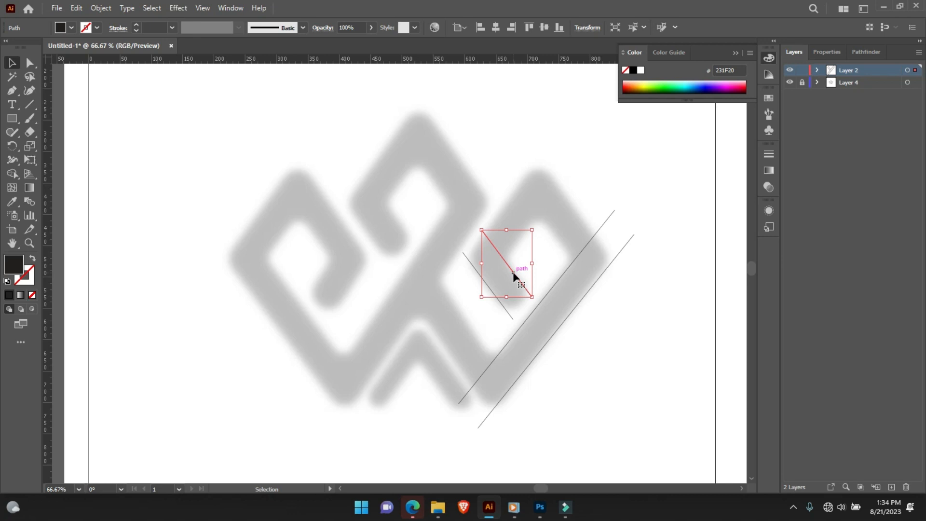
{"action": "left_click", "coordinate": [537, 154]}
Draw a line along the upper-right edge of the right diamond and place a parallel copy on that stroke's inner edge.
{"action": "key", "text": "p"}
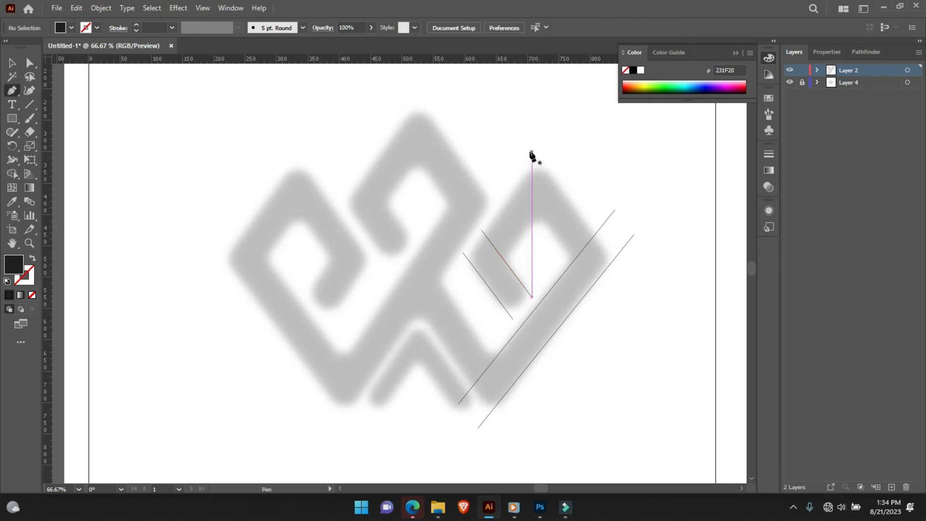
{"action": "left_click", "coordinate": [531, 153]}
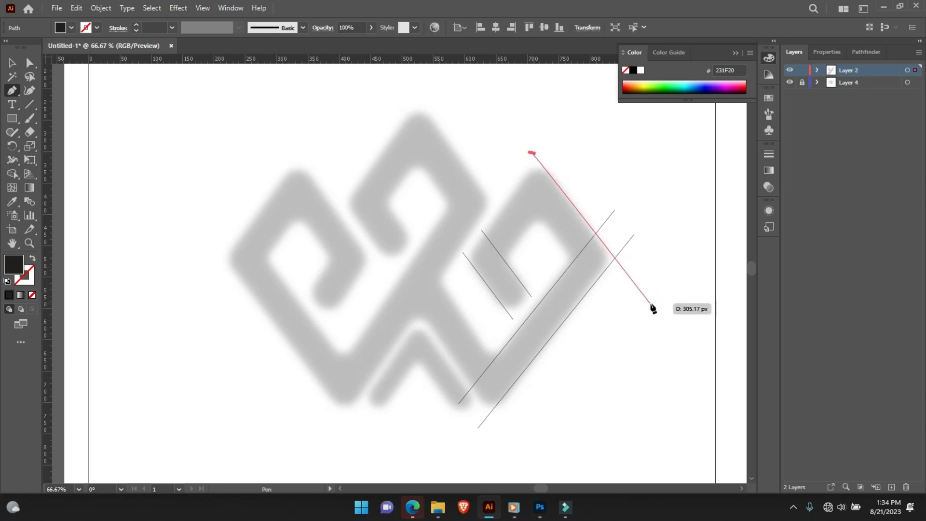
{"action": "left_click", "coordinate": [629, 278]}
{"action": "key", "text": "v"}
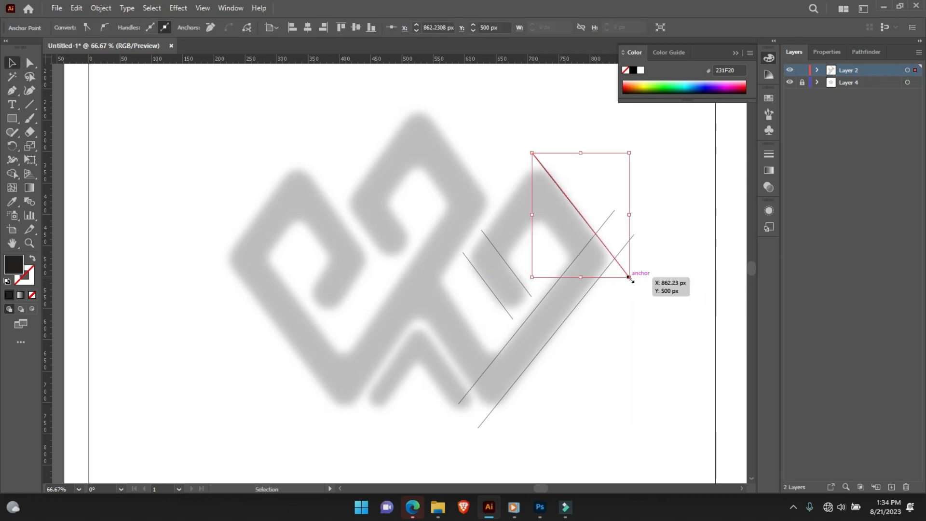
{"action": "left_click_drag", "start_coordinate": [585, 222], "coordinate": [562, 244]}
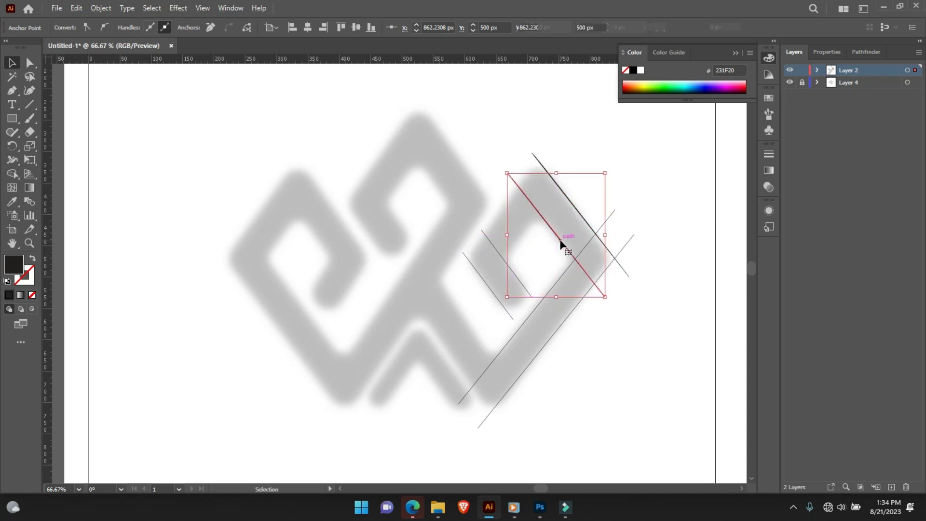
{"action": "left_click", "coordinate": [667, 187]}
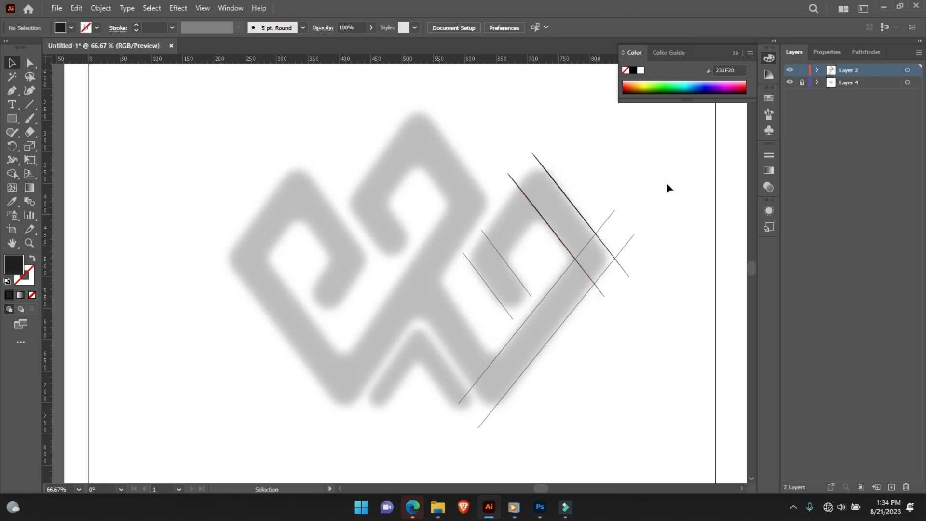
Draw a line along the lower-left edge of the right diamond, from the logo's center to the diamond's bottom corner.
{"action": "key", "text": "p"}
{"action": "left_click", "coordinate": [421, 315]}
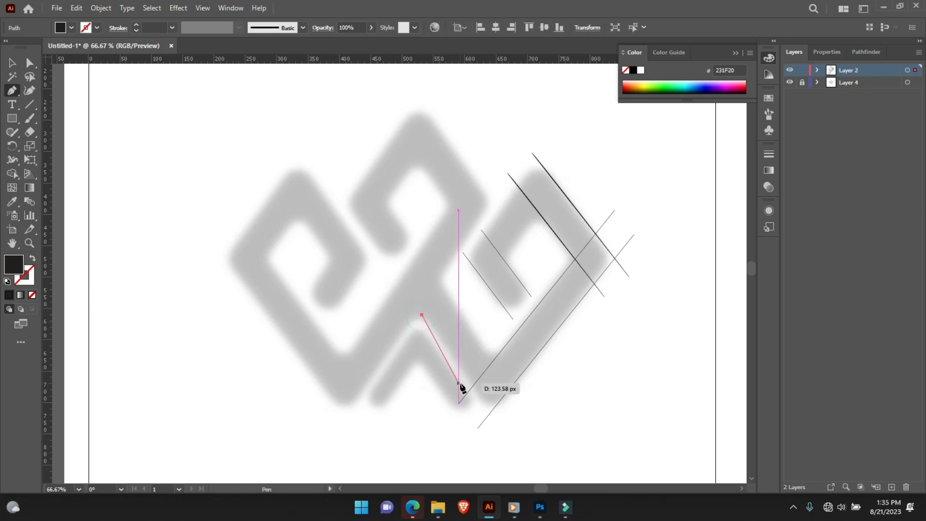
{"action": "left_click", "coordinate": [497, 413]}
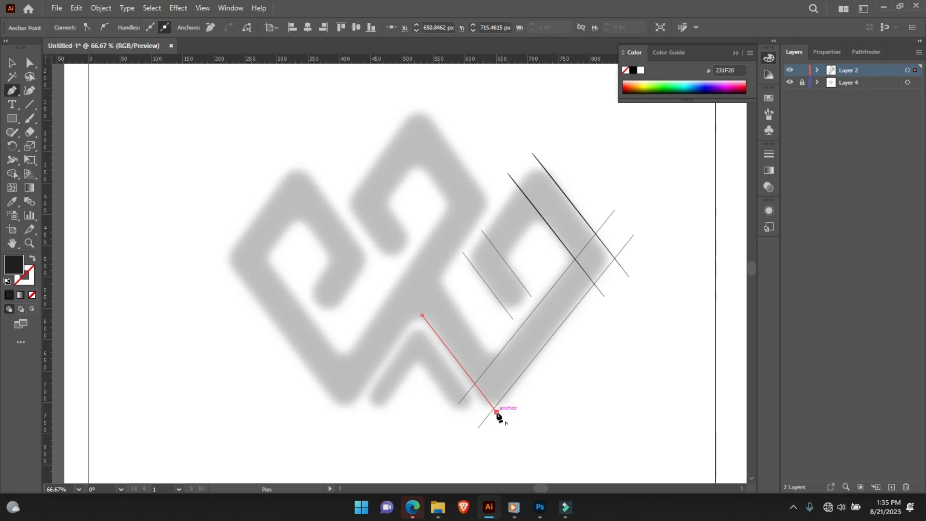
{"action": "key", "text": "v"}
Draw a line along the inner edge of the right diamond's lower-left stroke, then rotate and shift it slightly to match the sketch.
{"action": "key", "text": "p"}
{"action": "left_click", "coordinate": [438, 280]}
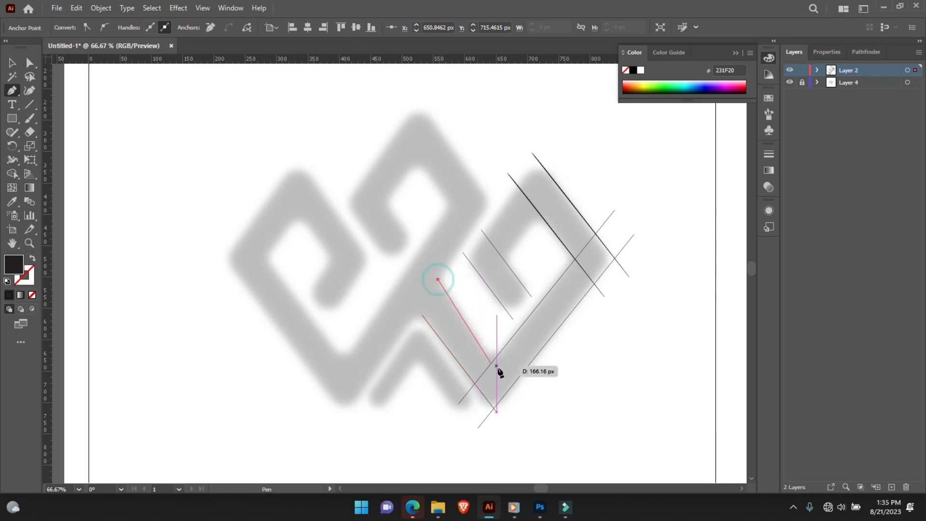
{"action": "left_click", "coordinate": [528, 391]}
{"action": "key", "text": "v"}
{"action": "left_click_drag", "start_coordinate": [483, 338], "coordinate": [480, 338]}
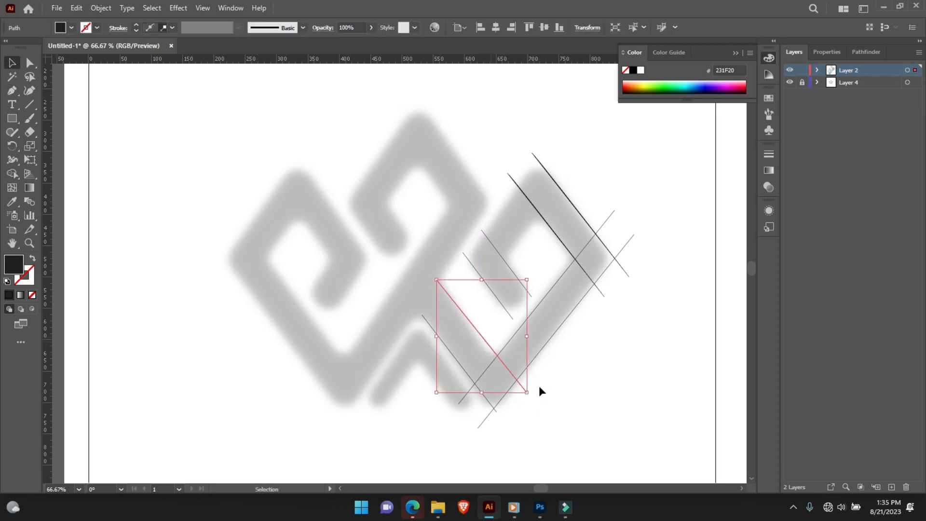
{"action": "left_click_drag", "start_coordinate": [531, 395], "coordinate": [527, 392]}
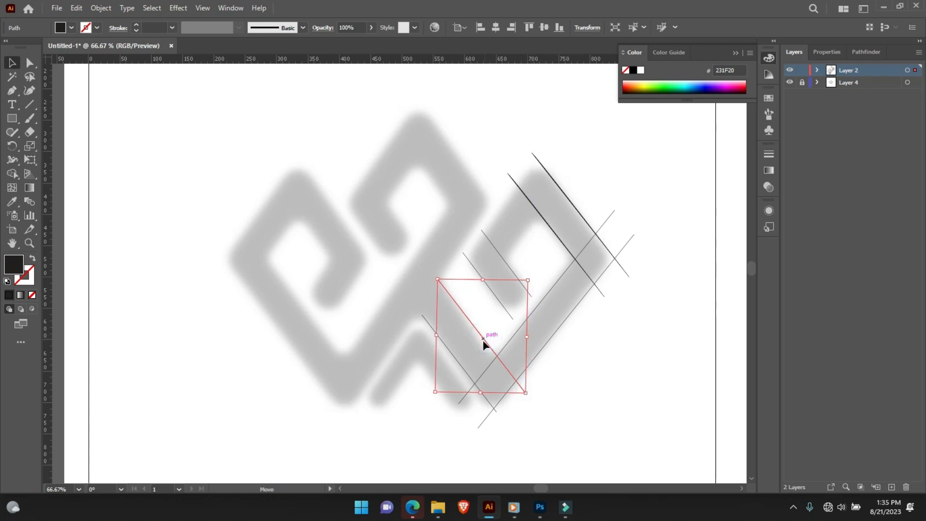
{"action": "left_click_drag", "start_coordinate": [481, 340], "coordinate": [480, 344]}
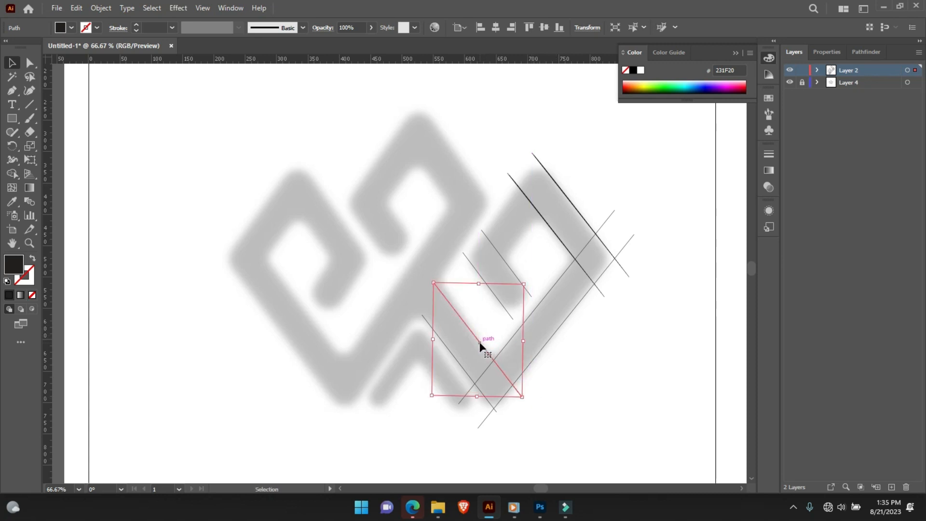
{"action": "left_click", "coordinate": [588, 365]}
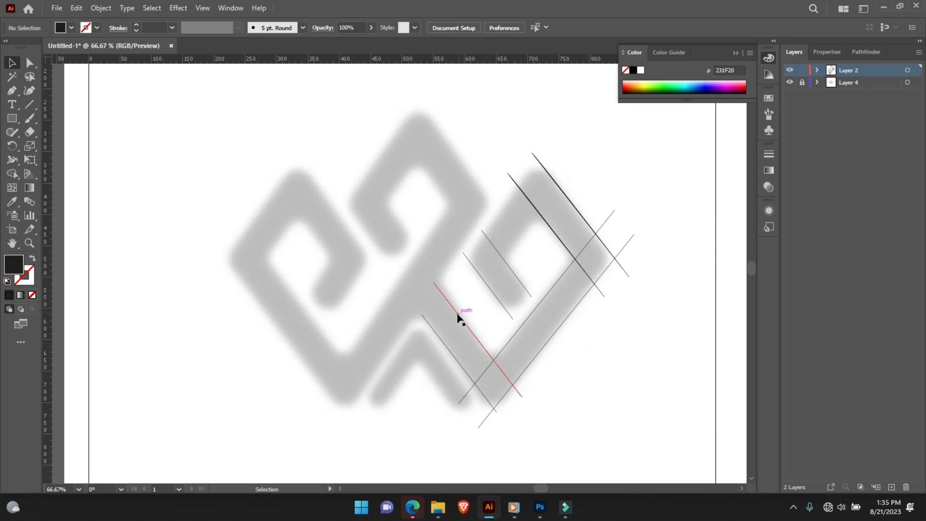
{"action": "left_click_drag", "start_coordinate": [455, 311], "coordinate": [454, 308]}
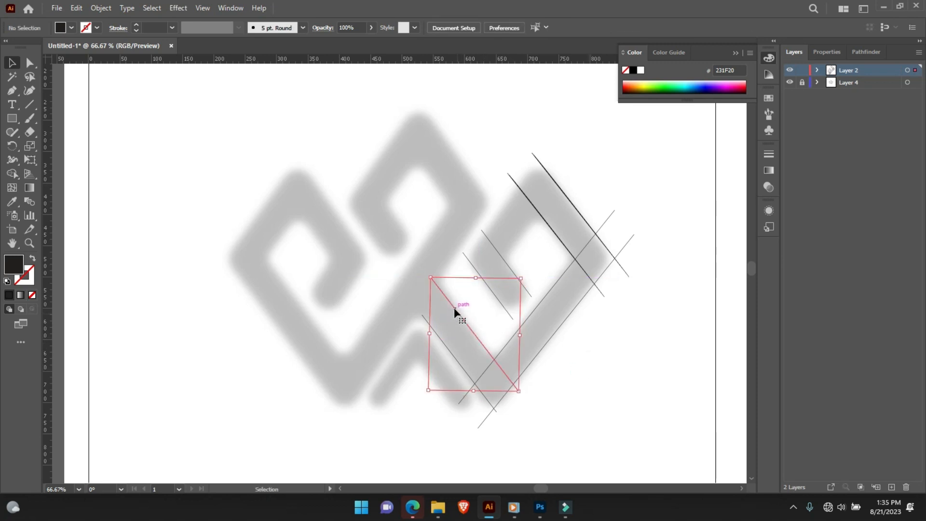
{"action": "left_click", "coordinate": [533, 404]}
Draw a diagonal line about 429 px long along the central stroke's lower edge, ending at the left diamond's bottom corner.
{"action": "key", "text": "p"}
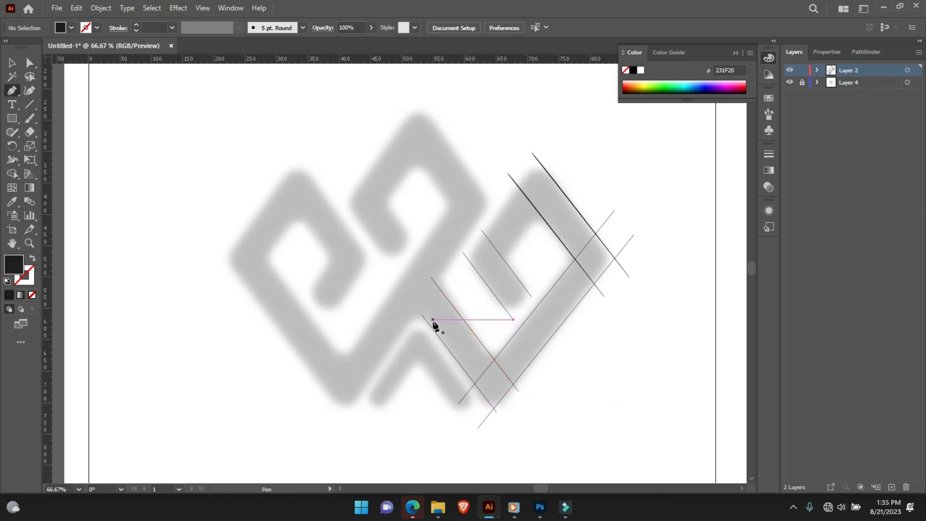
{"action": "left_click", "coordinate": [497, 190]}
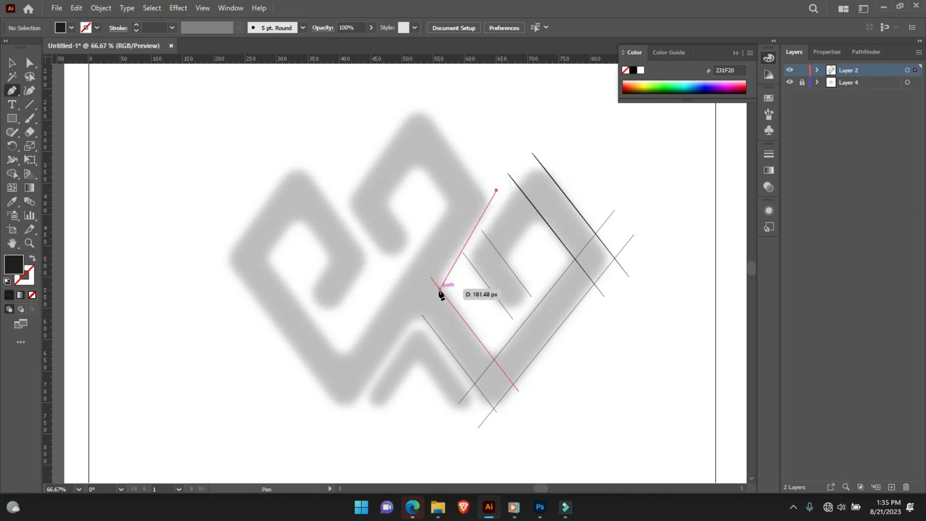
{"action": "left_click", "coordinate": [352, 404]}
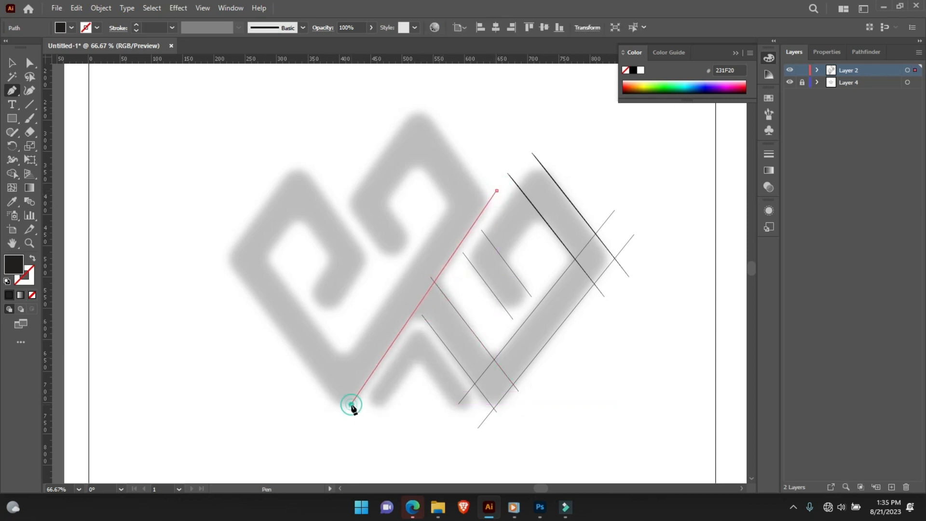
{"action": "key", "text": "ctrl+z"}
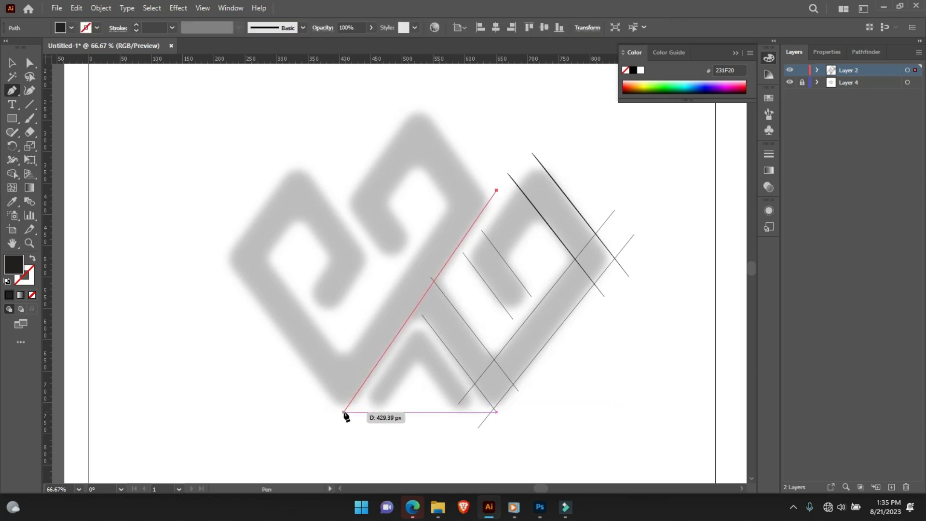
{"action": "left_click", "coordinate": [344, 413]}
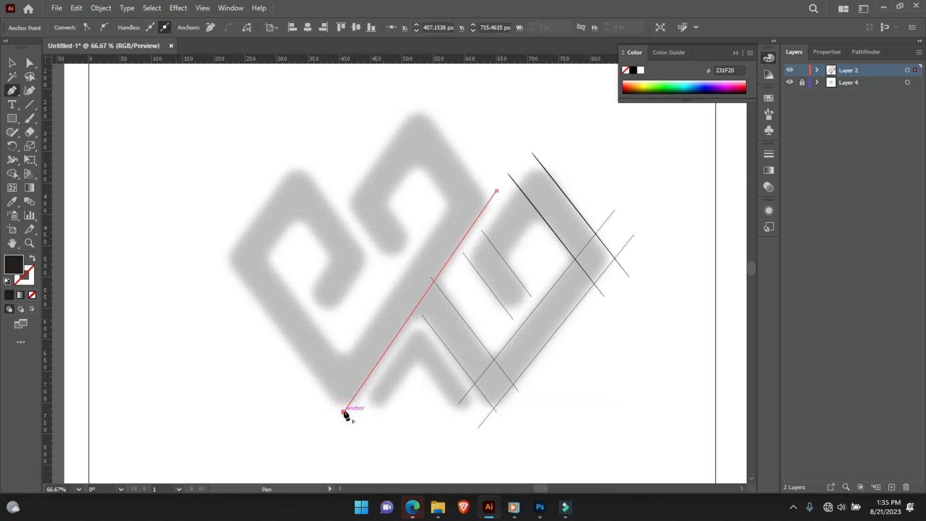
{"action": "key", "text": "v"}
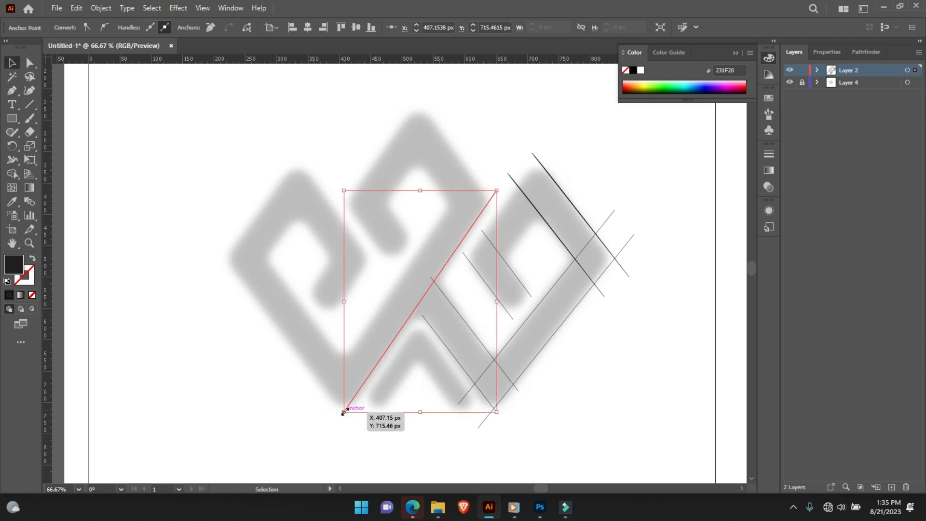
Extend the upper end of the right diamond's lower-left edge line to meet the long central diagonal.
{"action": "left_click", "coordinate": [429, 325]}
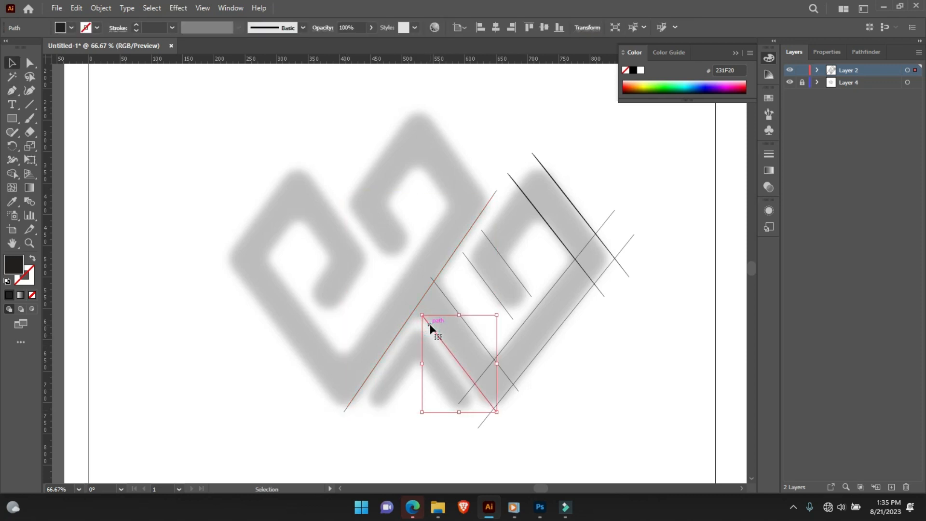
{"action": "key", "text": "a"}
{"action": "left_click_drag", "start_coordinate": [423, 314], "coordinate": [415, 305]}
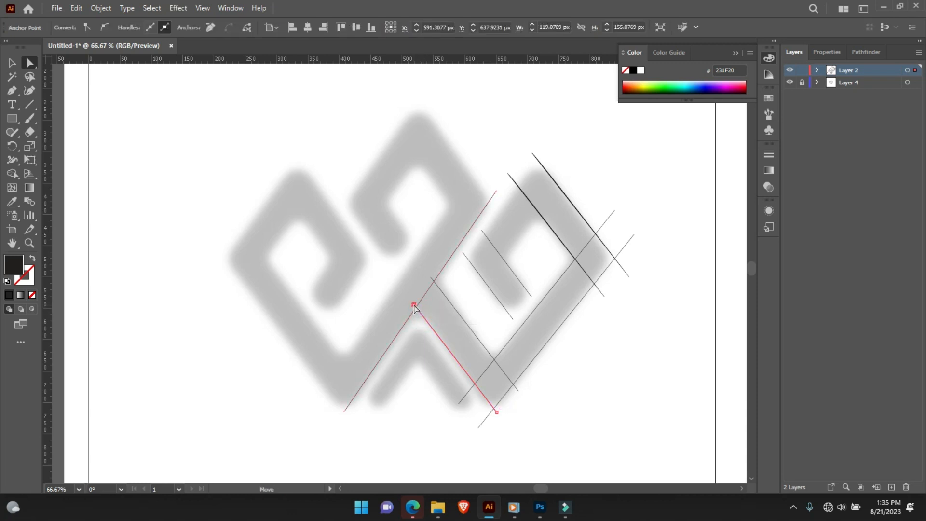
{"action": "left_click", "coordinate": [600, 385]}
Duplicate the long central diagonal onto the stroke's upper-left edge, offset about 35 px left and 28 px up.
{"action": "key", "text": "p"}
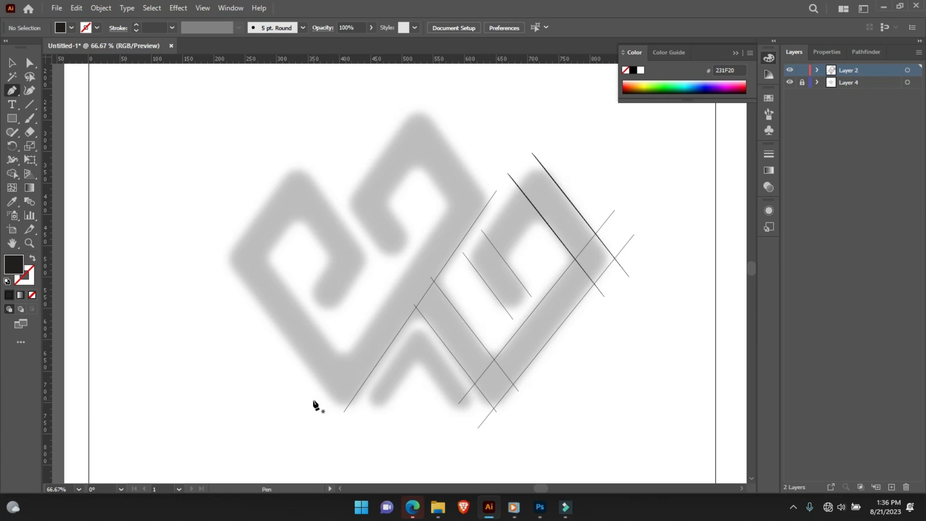
{"action": "key", "text": "v"}
{"action": "left_click_drag", "start_coordinate": [365, 385], "coordinate": [344, 367]}
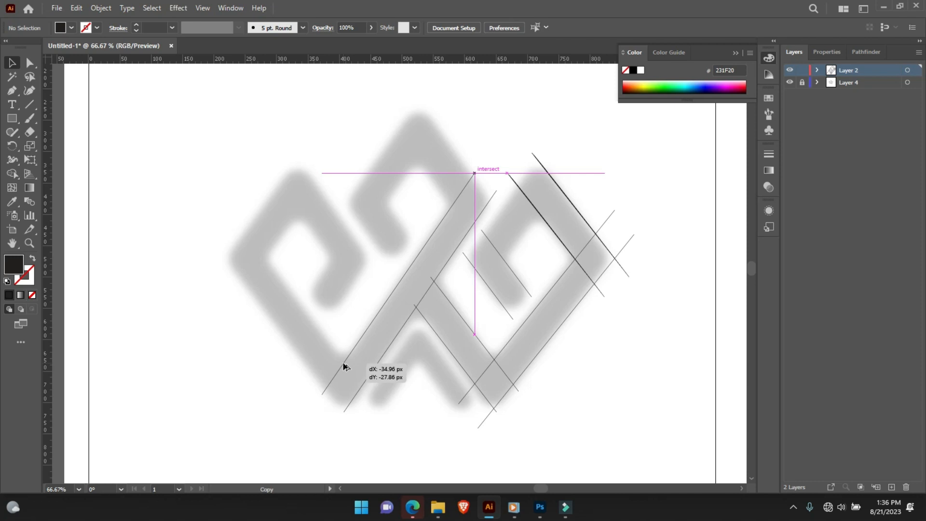
Finish placing the central diagonal's duplicate and draw a straight line along the top diamond's upper-right outer edge.
{"action": "left_click_drag", "start_coordinate": [344, 367], "coordinate": [344, 367]}
{"action": "left_click", "coordinate": [467, 86]}
{"action": "key", "text": "p"}
{"action": "left_click", "coordinate": [420, 107]}
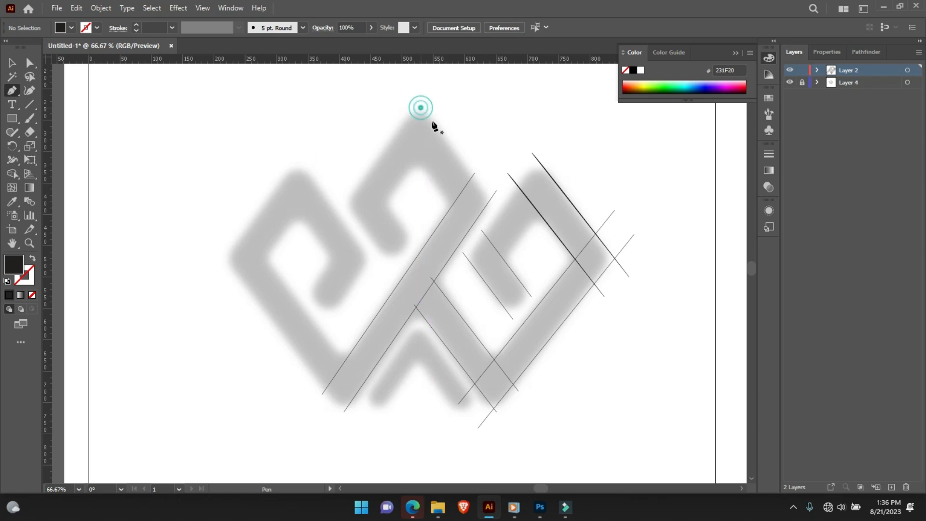
{"action": "left_click", "coordinate": [493, 207]}
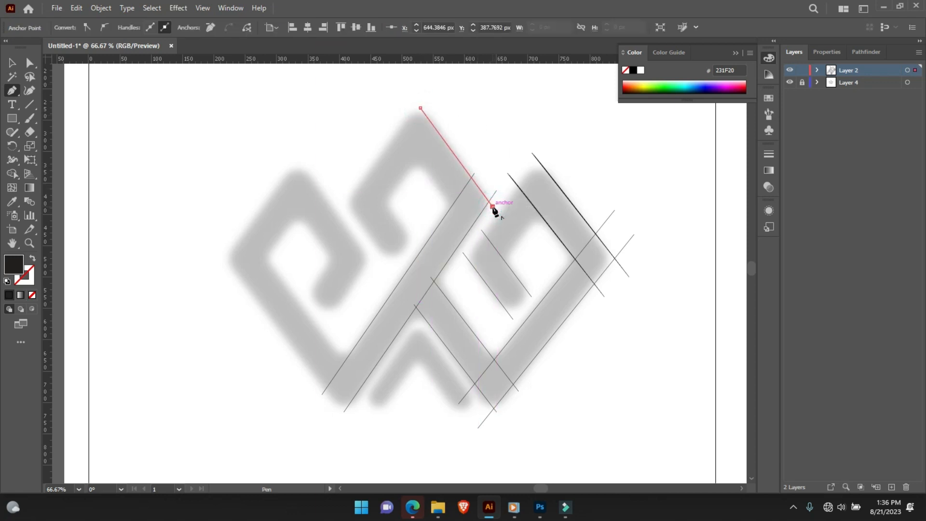
Duplicate that line onto the top diamond's upper-right inner edge and extend the upper ends of both lines.
{"action": "key", "text": "ctrl"}
{"action": "left_click_drag", "start_coordinate": [467, 172], "coordinate": [450, 206]}
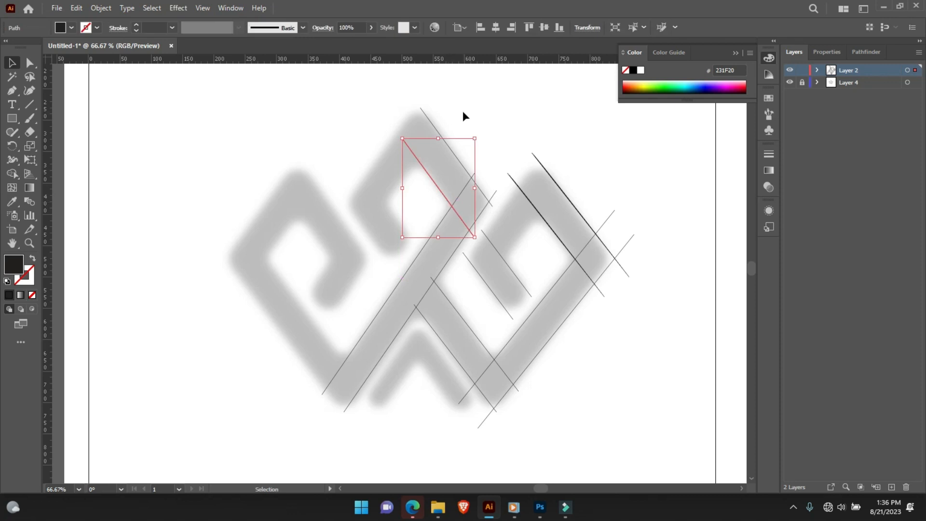
{"action": "key", "text": "a"}
{"action": "left_click_drag", "start_coordinate": [403, 140], "coordinate": [414, 99]}
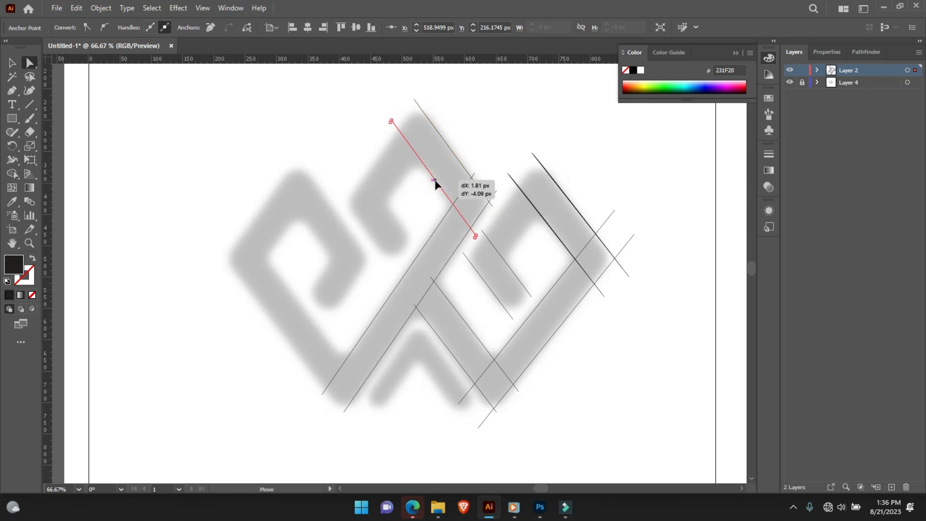
{"action": "left_click", "coordinate": [515, 139]}
Draw a straight line along the top diamond's upper-left outer edge and shift it slightly to match the sketch.
{"action": "key", "text": "p"}
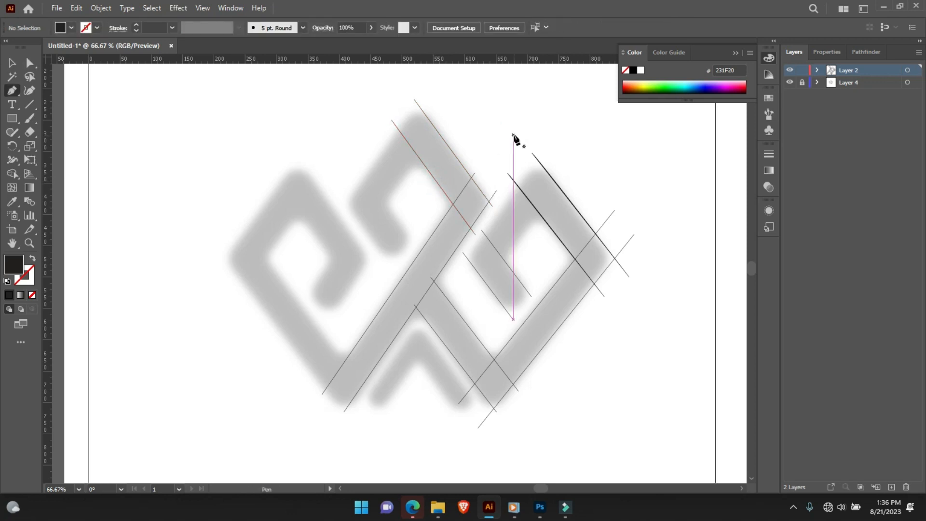
{"action": "left_click", "coordinate": [420, 99]}
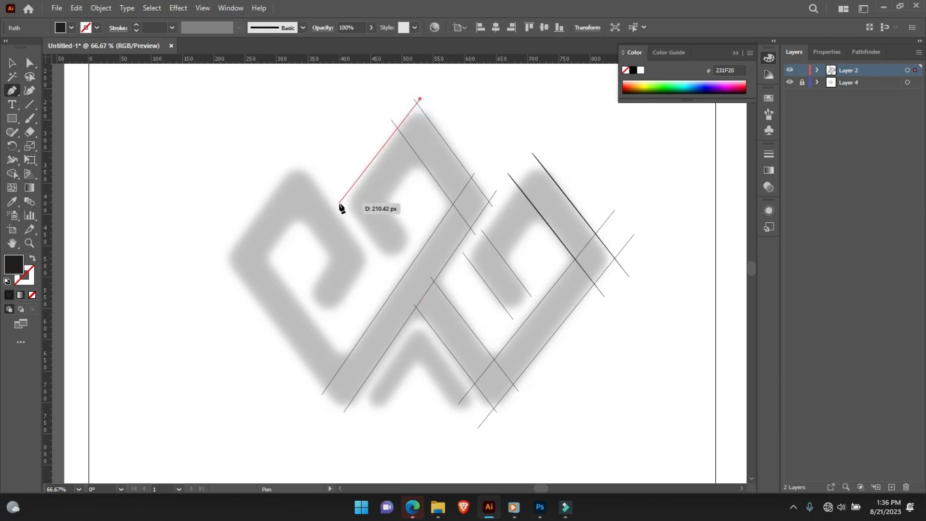
{"action": "left_click", "coordinate": [341, 198]}
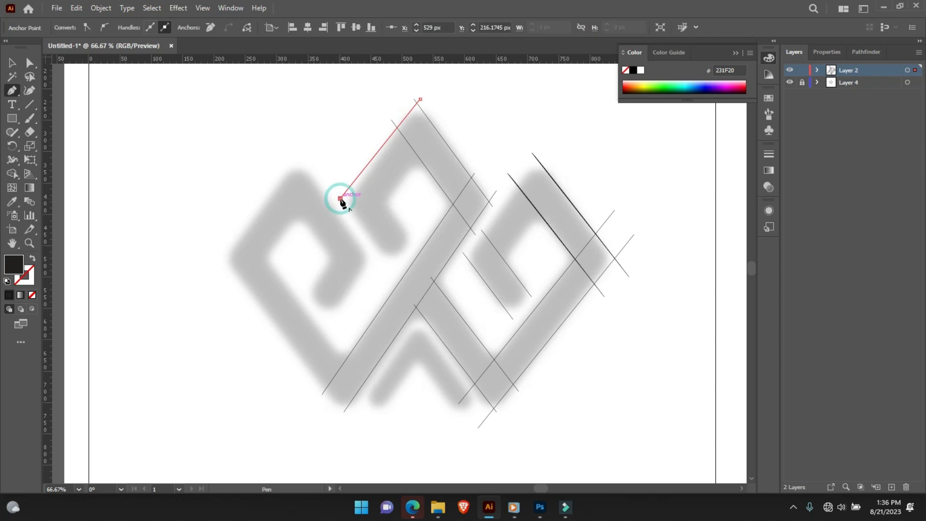
{"action": "key", "text": "a"}
{"action": "left_click_drag", "start_coordinate": [367, 165], "coordinate": [370, 168]}
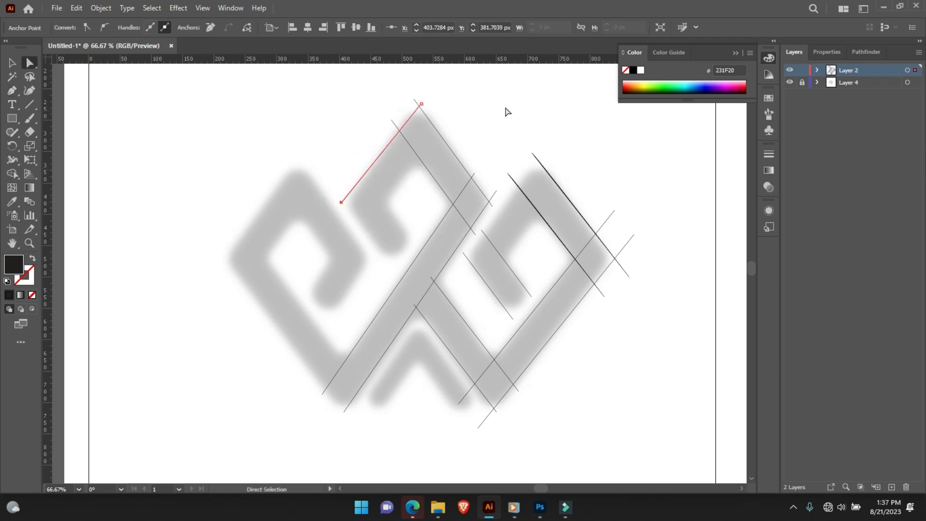
{"action": "left_click", "coordinate": [505, 107]}
Draw a line about 140 px long along the top diamond's lower-left outer edge, align it, and duplicate it onto the inner edge.
{"action": "key", "text": "p"}
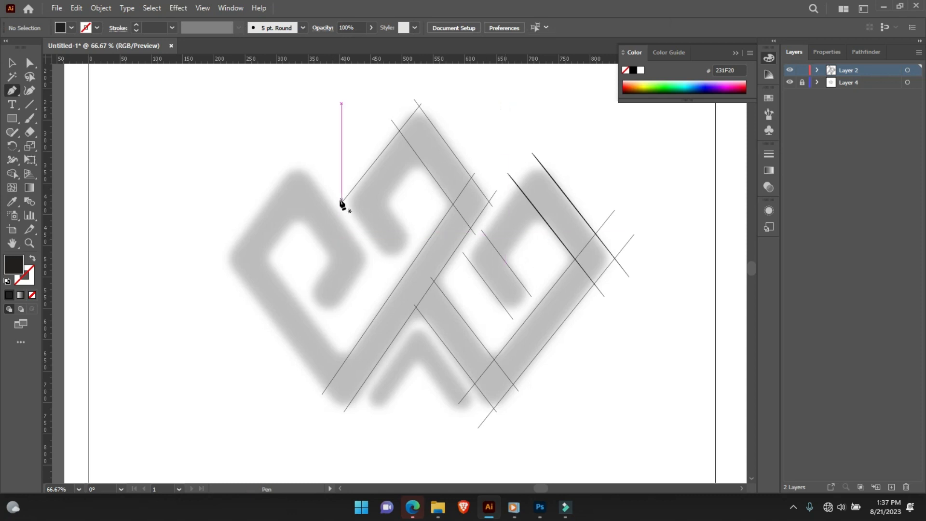
{"action": "left_click", "coordinate": [341, 184]}
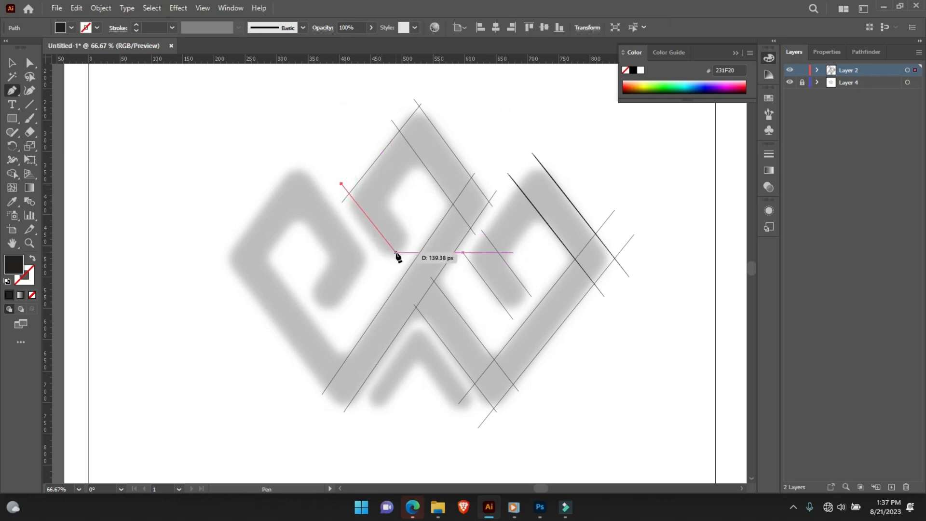
{"action": "left_click", "coordinate": [397, 256]}
{"action": "key", "text": "a"}
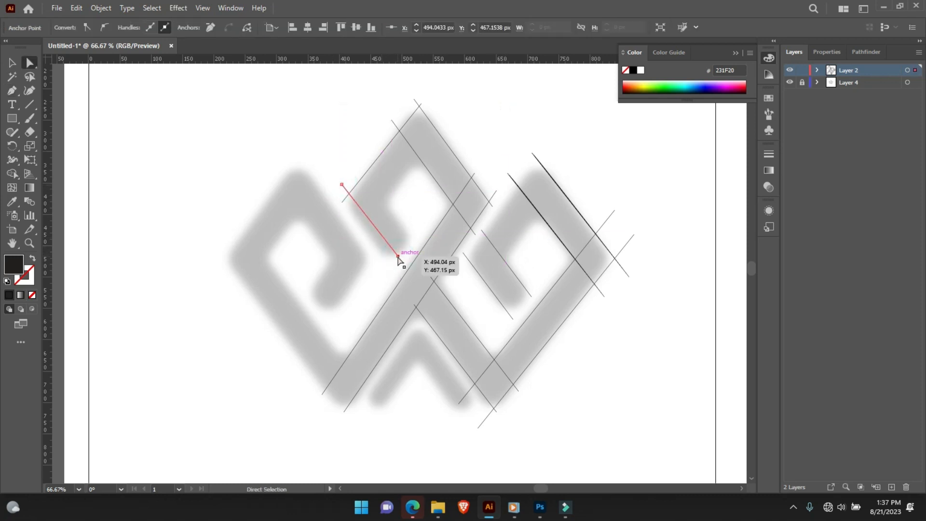
{"action": "left_click_drag", "start_coordinate": [384, 244], "coordinate": [404, 232]}
Draw a line about 209 px long along the inner edge of the top diamond's upper-left stroke.
{"action": "key", "text": "p"}
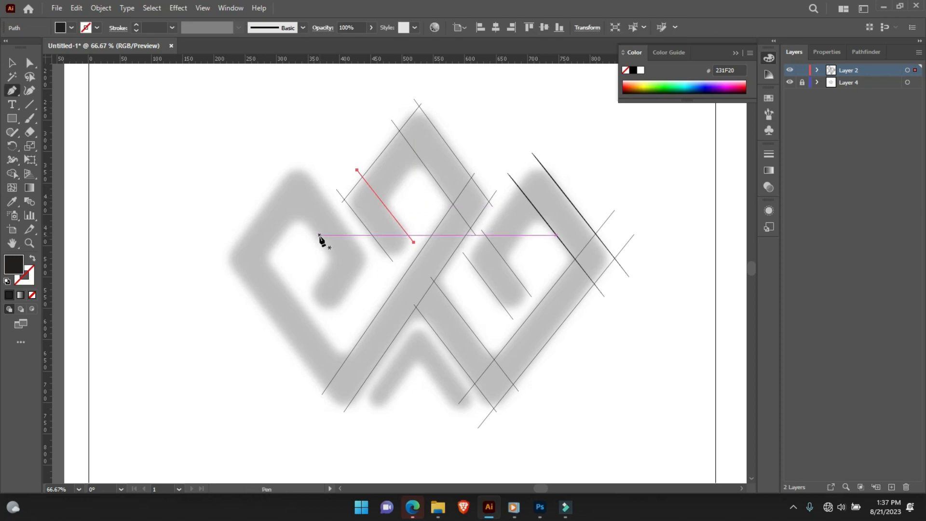
{"action": "left_click", "coordinate": [445, 129]}
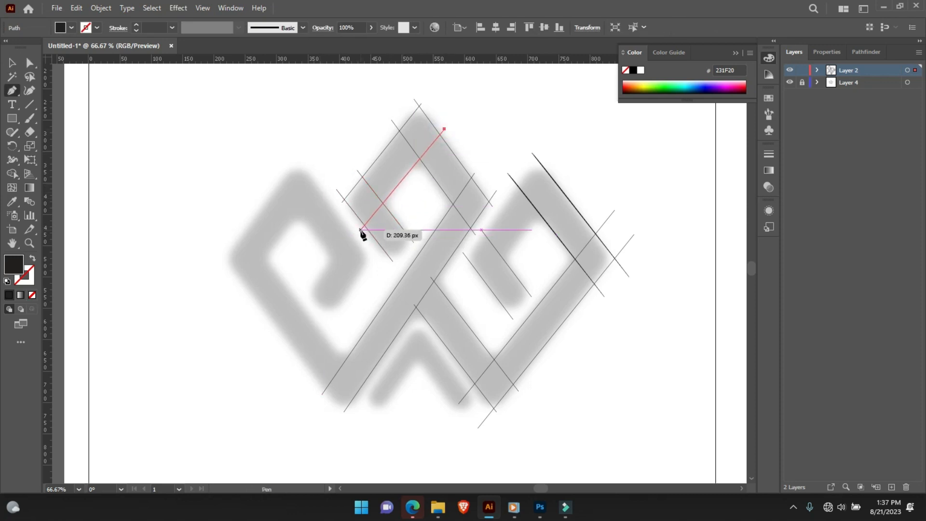
{"action": "left_click", "coordinate": [361, 230]}
{"action": "left_click", "coordinate": [445, 315], "text": "ctrl"}
Draw a short line across the open end of the top diamond's lower-left stroke, redoing its end point once.
{"action": "left_click", "coordinate": [421, 226]}
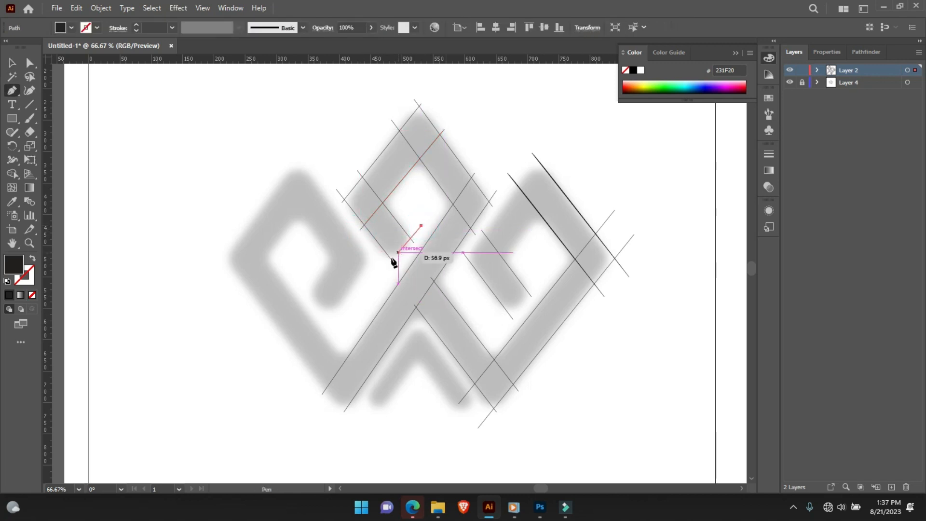
{"action": "left_click", "coordinate": [381, 263]}
{"action": "key", "text": "ctrl+z"}
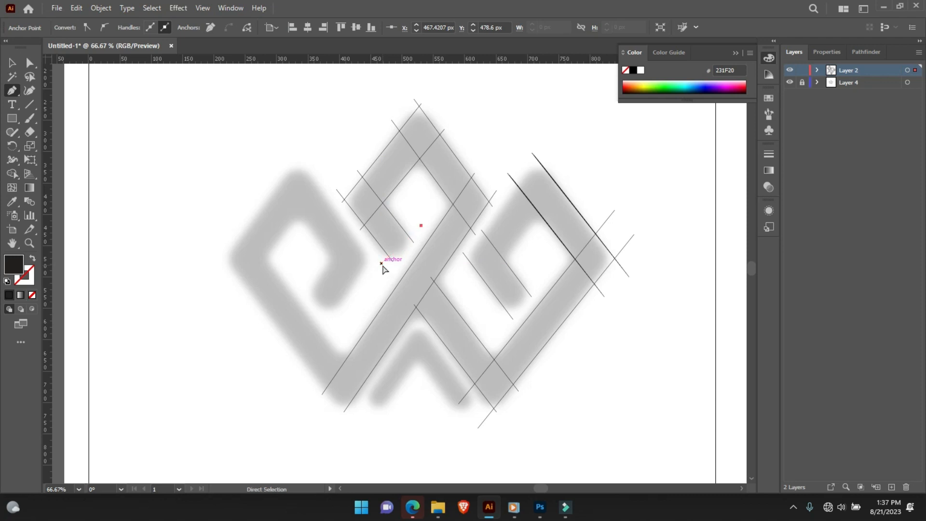
{"action": "left_click", "coordinate": [382, 267]}
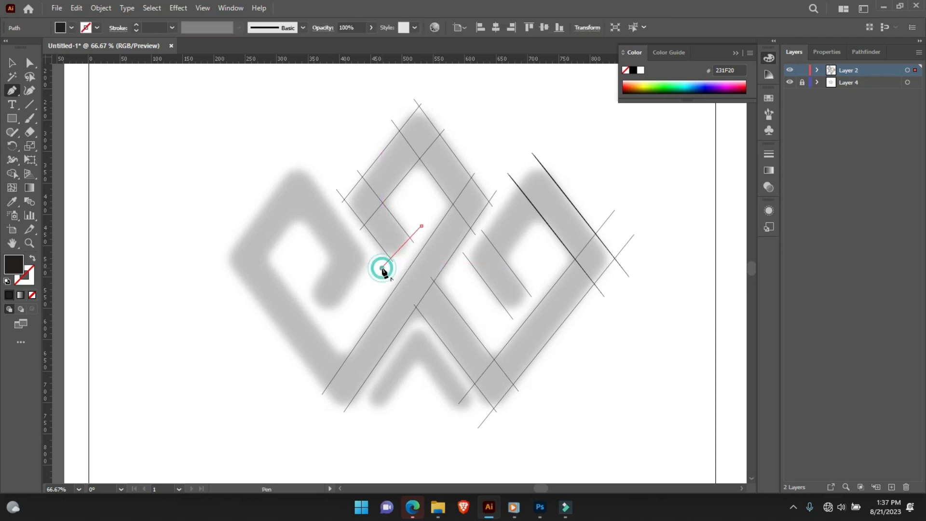
{"action": "key", "text": "ctrl"}
{"action": "left_click", "coordinate": [567, 170], "text": "ctrl"}
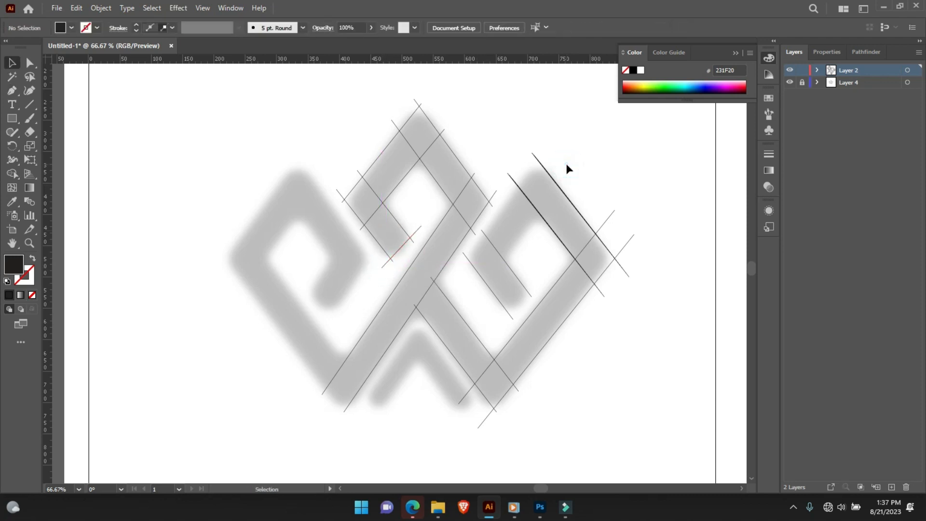
Draw a line along the right diamond's upper-left outer edge and extend it down past the short lower-left stroke's outer line.
{"action": "left_click", "coordinate": [542, 153]}
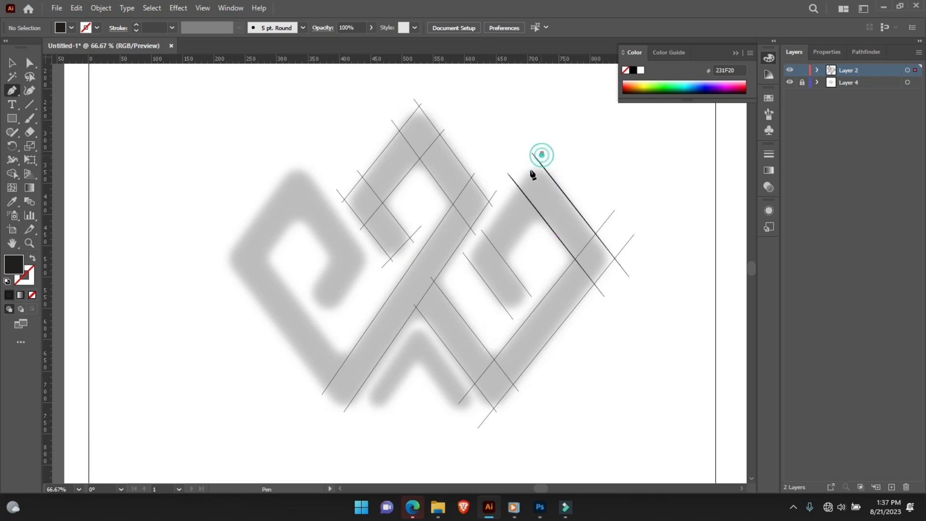
{"action": "left_click", "coordinate": [503, 207]}
{"action": "key", "text": "ctrl"}
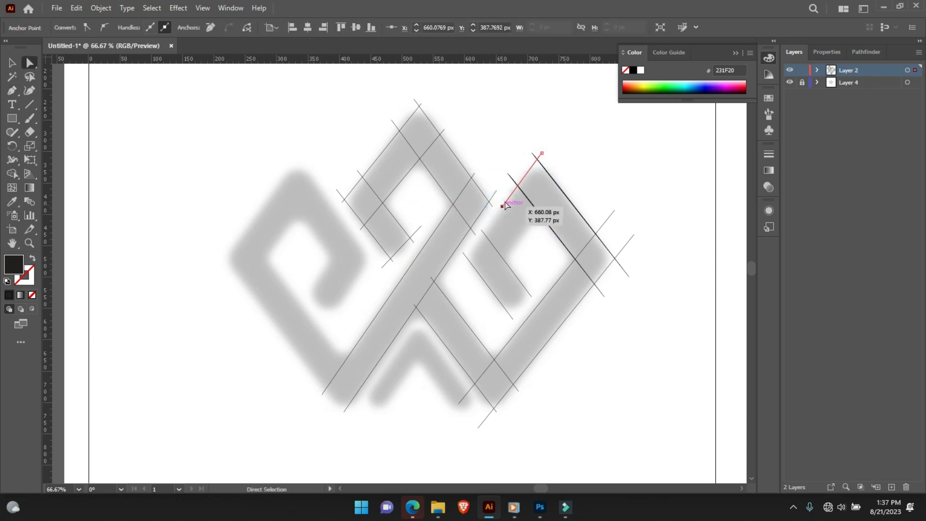
{"action": "left_click_drag", "start_coordinate": [543, 154], "coordinate": [458, 261]}
{"action": "left_click", "coordinate": [585, 161]}
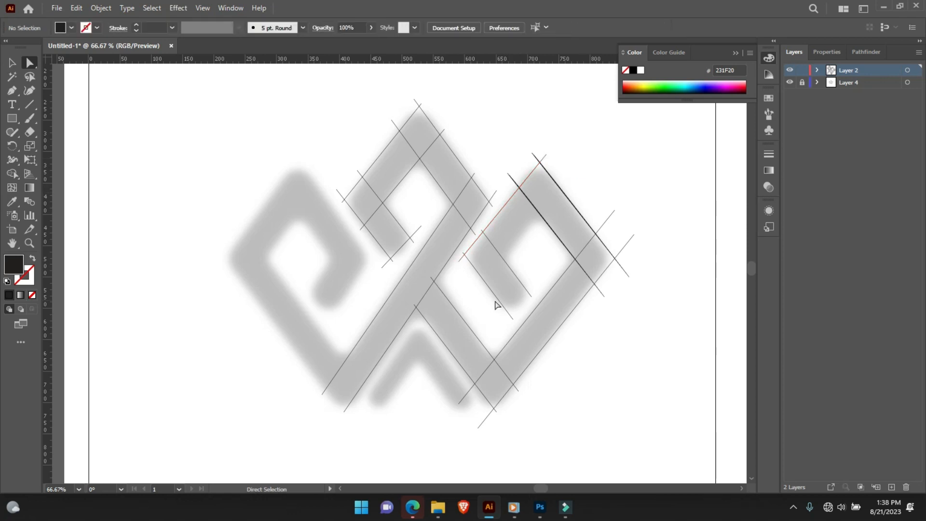
Draw a straight line along the inner edge of the right diamond's upper-left stroke, crossing both short lower-left lines.
{"action": "key", "text": "p"}
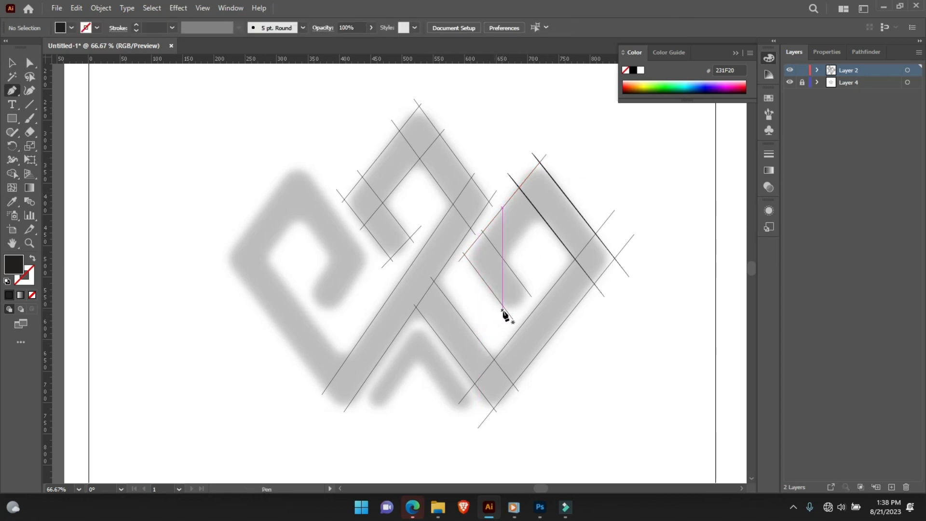
{"action": "left_click", "coordinate": [550, 203]}
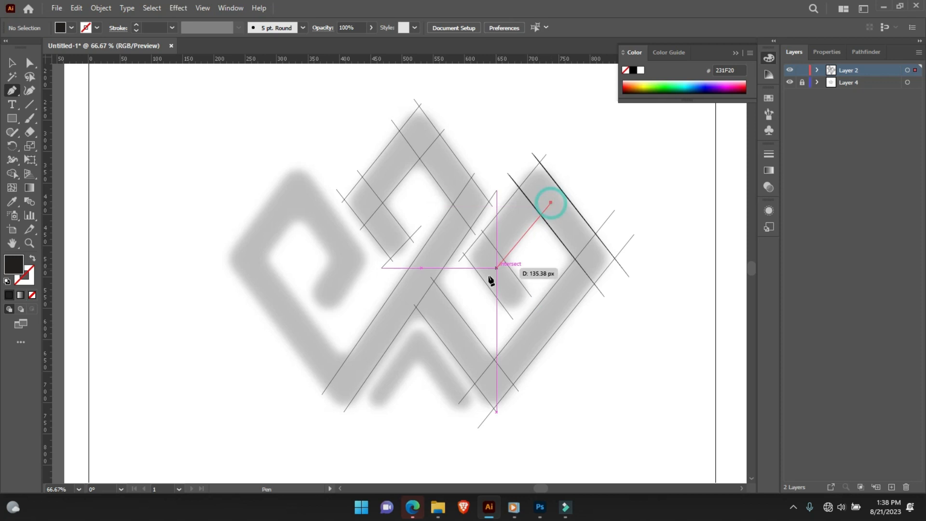
{"action": "left_click", "coordinate": [482, 289]}
Duplicate the inner upper-left line onto the open end of the right diamond's short inner stroke.
{"action": "key", "text": "v"}
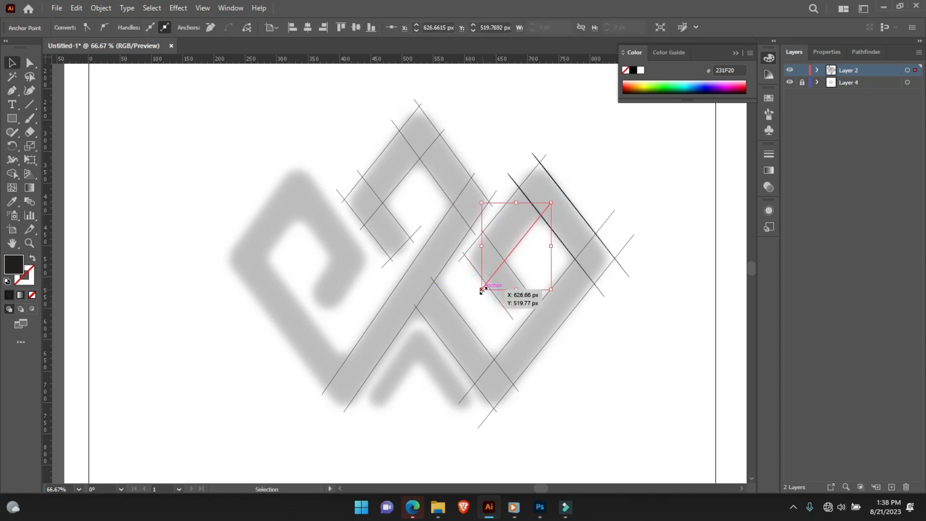
{"action": "key", "text": "a"}
{"action": "left_click_drag", "start_coordinate": [509, 258], "coordinate": [521, 305]}
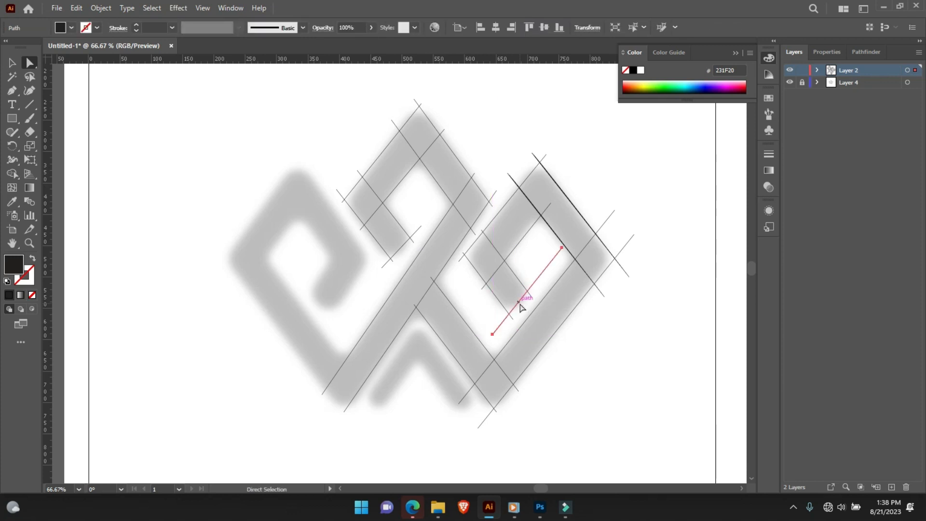
{"action": "left_click", "coordinate": [399, 437]}
{"action": "key", "text": "p"}
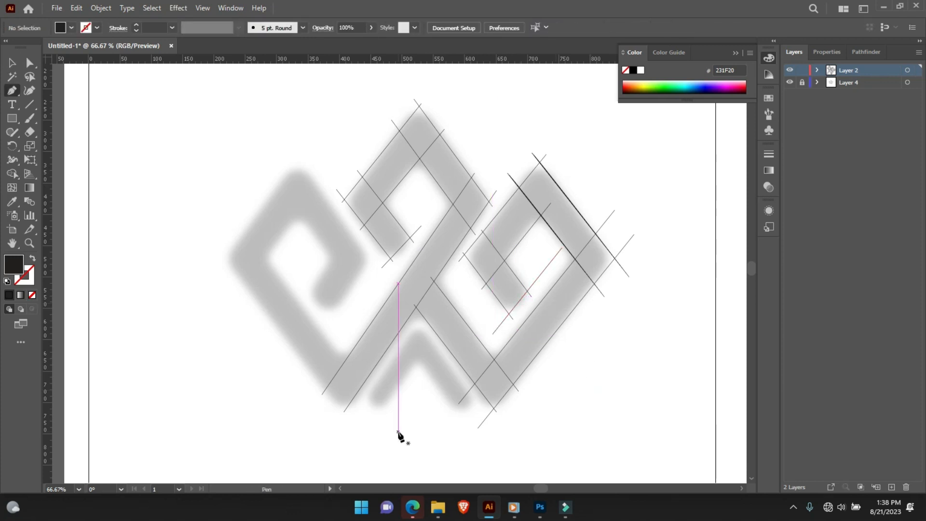
{"action": "left_click", "coordinate": [381, 408]}
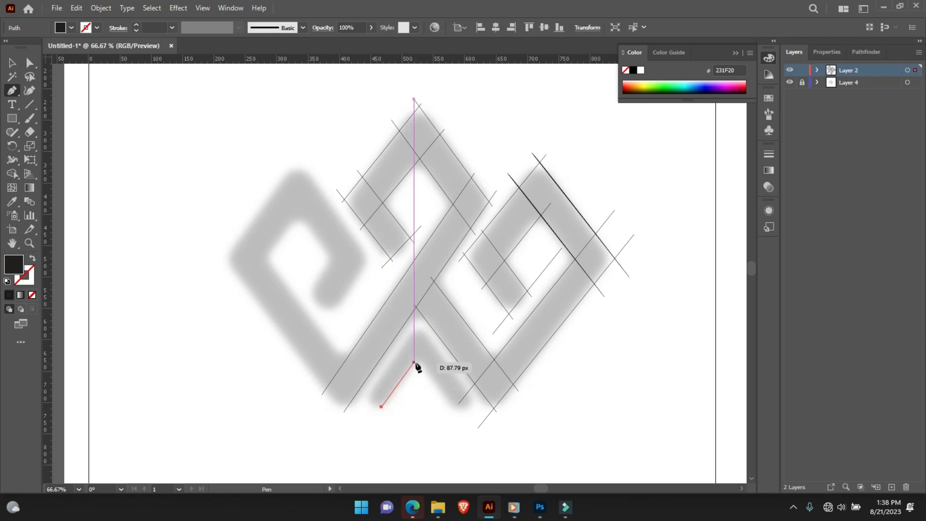
{"action": "key", "text": "Escape"}
{"action": "key", "text": "v"}
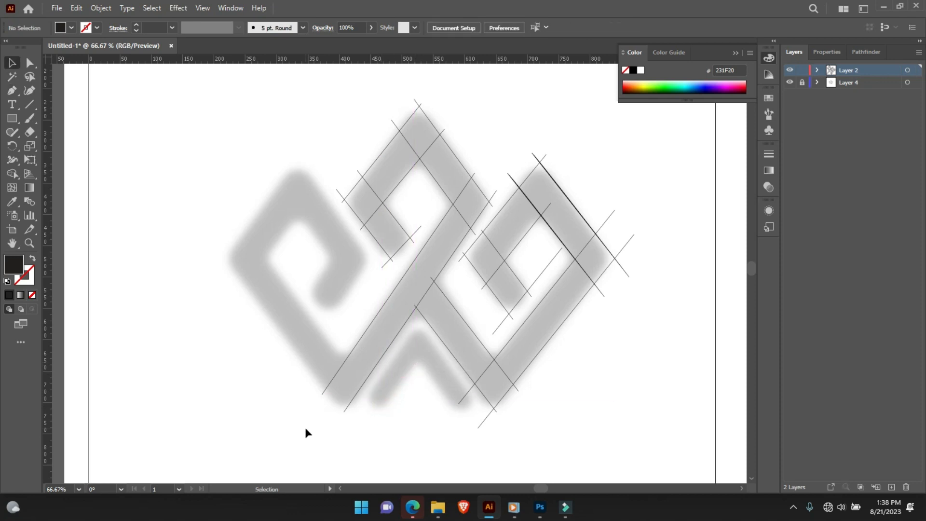
Draw a line about 312 px long along the left diamond's lower-left outer edge, nudge it into alignment, and extend both ends slightly.
{"action": "key", "text": "p"}
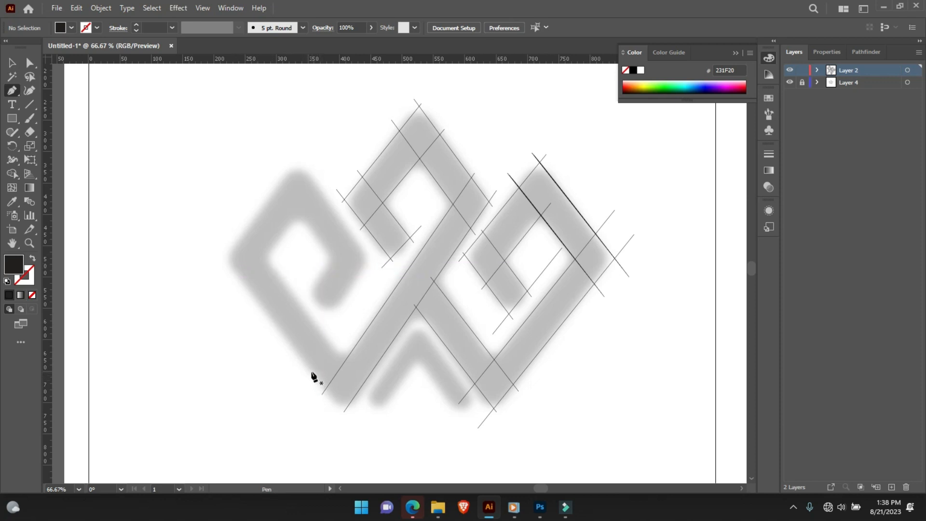
{"action": "left_click", "coordinate": [226, 259]}
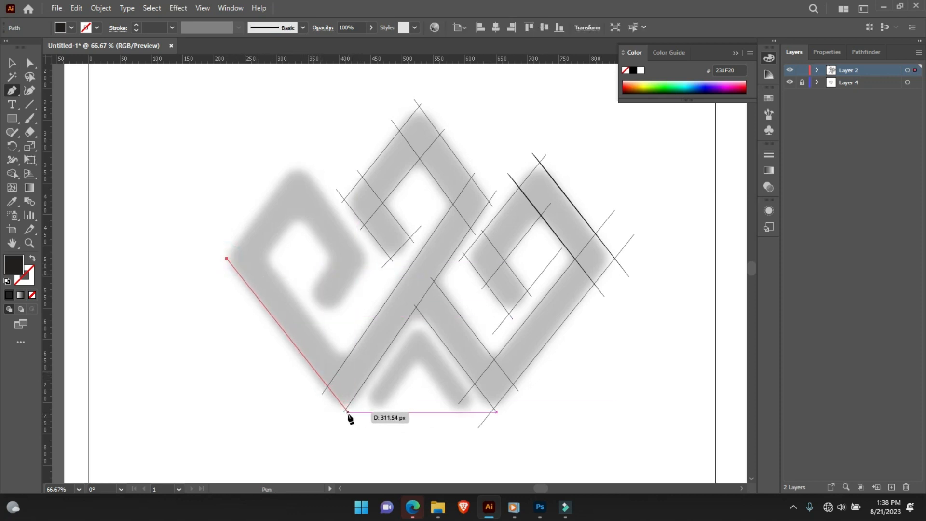
{"action": "left_click", "coordinate": [348, 412]}
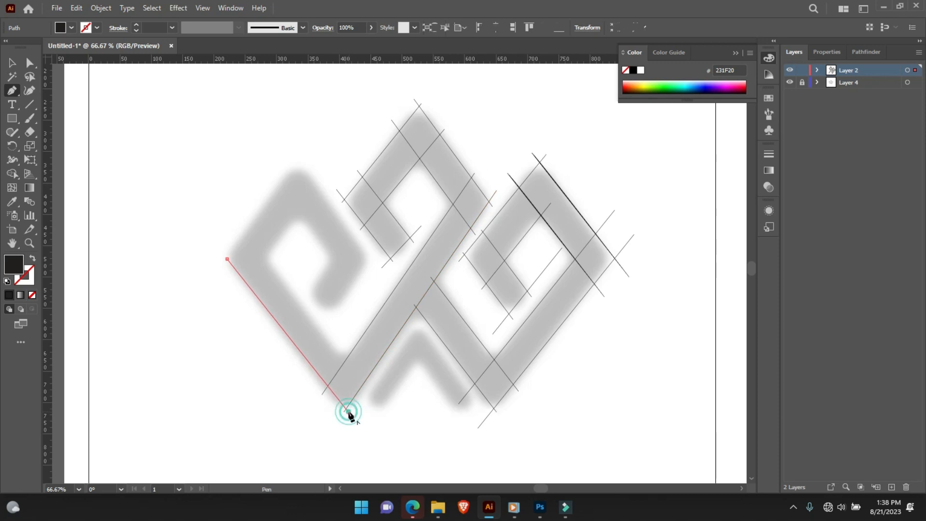
{"action": "key", "text": "a"}
{"action": "left_click_drag", "start_coordinate": [301, 353], "coordinate": [300, 351]}
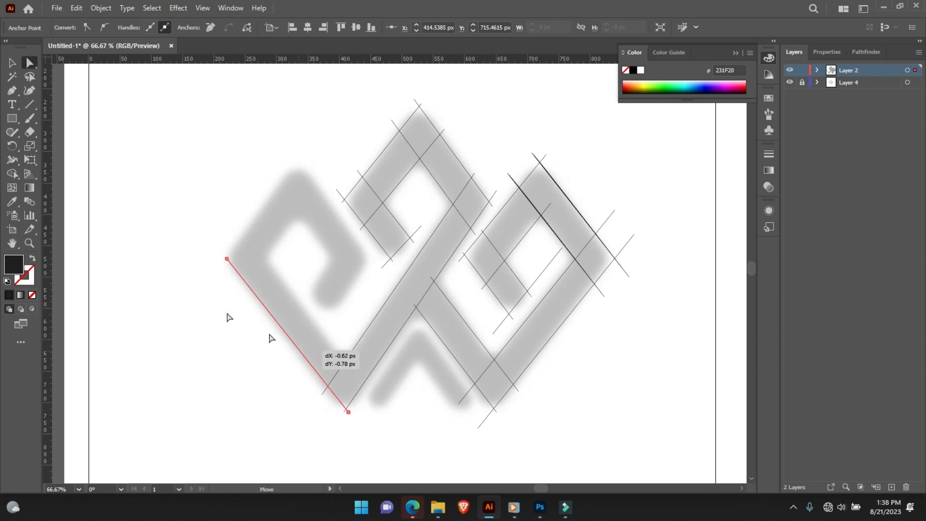
{"action": "left_click_drag", "start_coordinate": [226, 259], "coordinate": [219, 250]}
{"action": "left_click_drag", "start_coordinate": [347, 412], "coordinate": [352, 420]}
{"action": "left_click", "coordinate": [320, 420]}
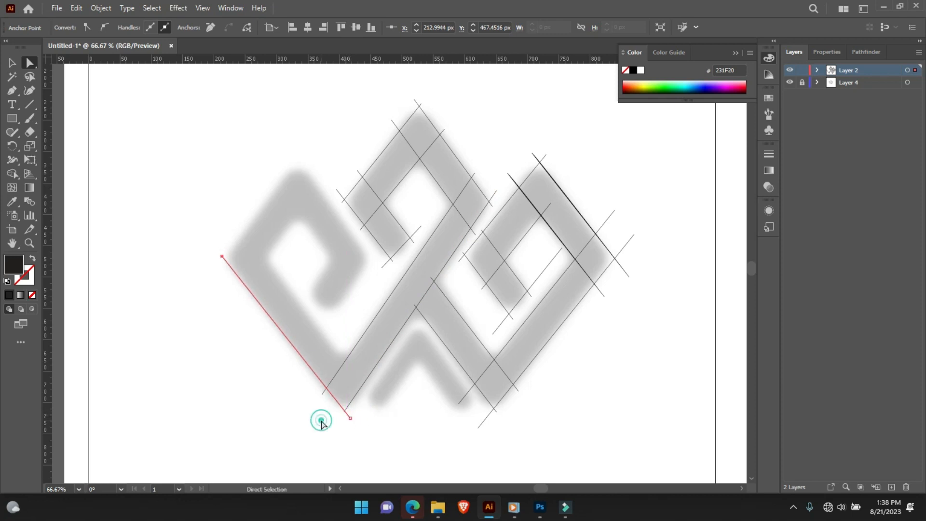
Draw a straight line along the left diamond's upper-left outer edge and nudge it upward to match the sketch.
{"action": "key", "text": "p"}
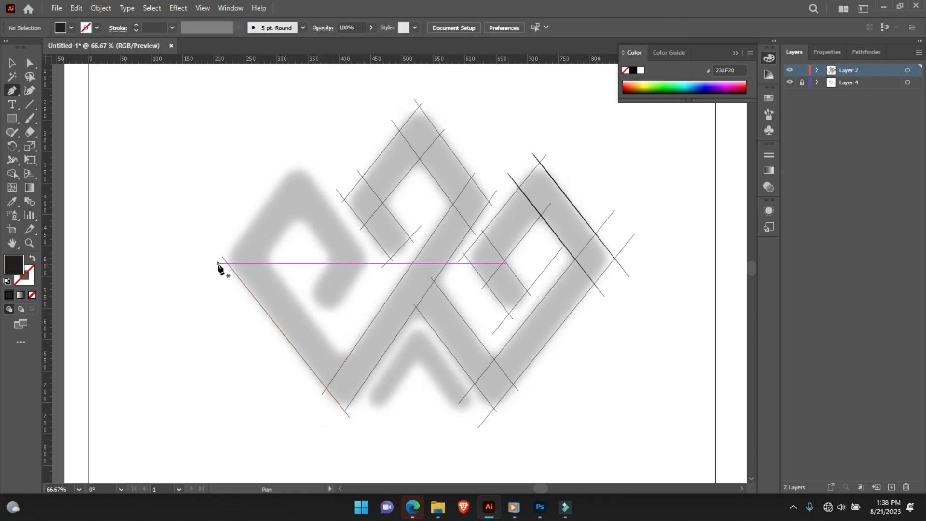
{"action": "left_click", "coordinate": [222, 267]}
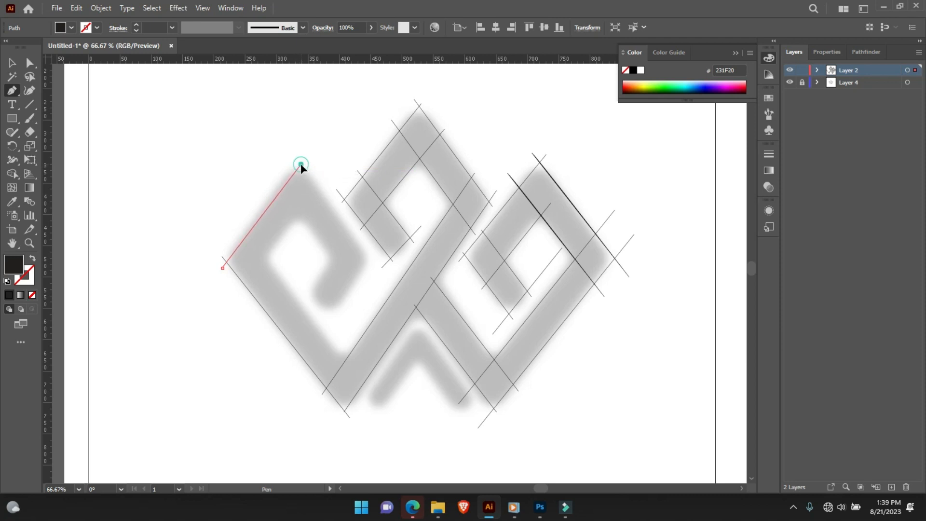
{"action": "left_click", "coordinate": [300, 164]}
{"action": "key", "text": "a"}
{"action": "left_click_drag", "start_coordinate": [274, 199], "coordinate": [273, 196]}
{"action": "left_click", "coordinate": [254, 166]}
{"action": "key", "text": "p"}
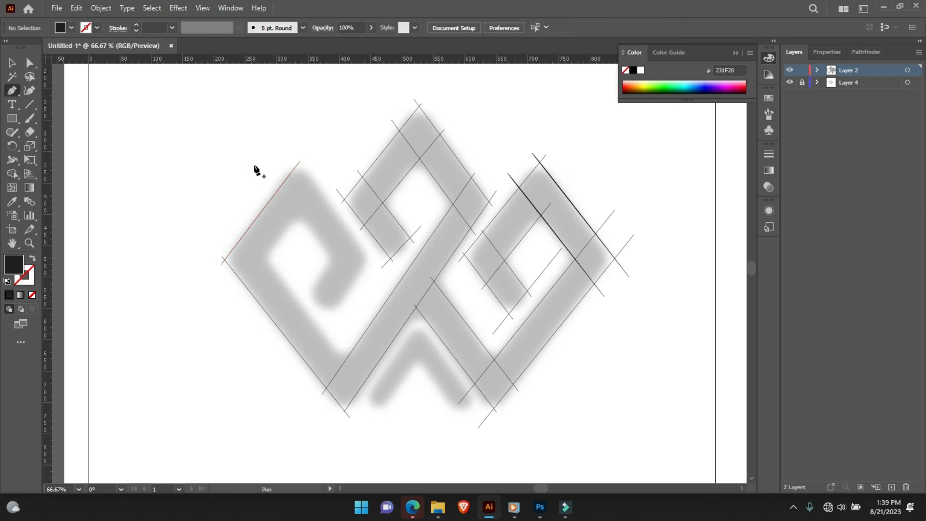
Draw a straight line along the left diamond's upper-right outer edge and shift it onto the sketch edge.
{"action": "left_click", "coordinate": [284, 152]}
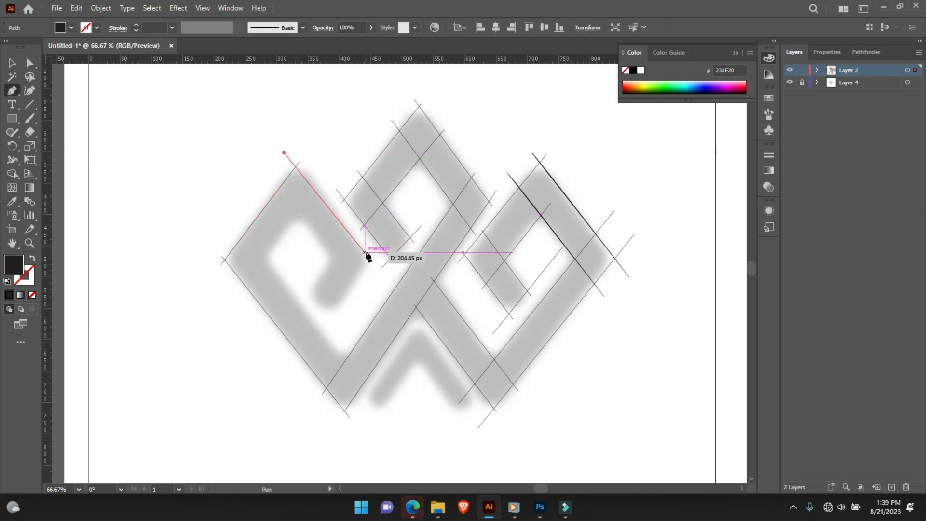
{"action": "left_click", "coordinate": [372, 264]}
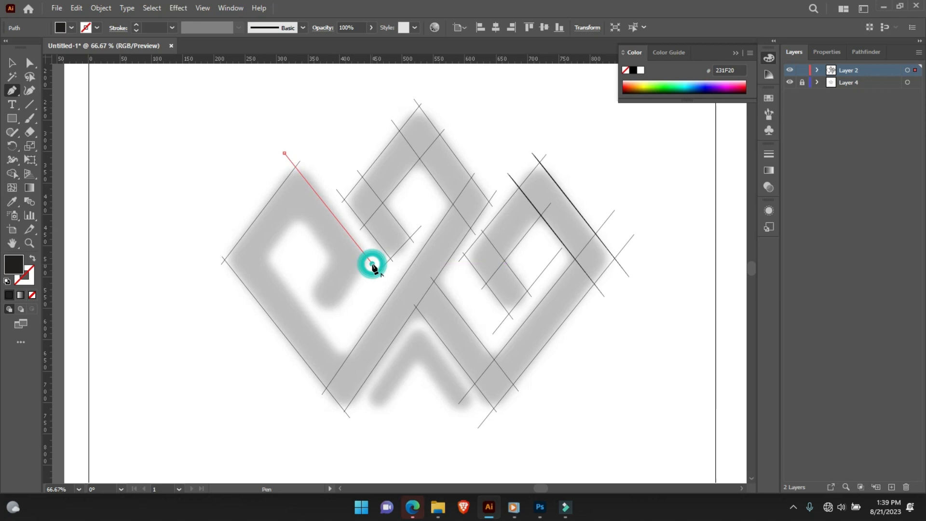
{"action": "key", "text": "a"}
{"action": "left_click", "coordinate": [372, 263]}
{"action": "left_click_drag", "start_coordinate": [347, 233], "coordinate": [373, 267]}
{"action": "left_click", "coordinate": [358, 321]}
Draw a straight line along the left diamond's lower-left inner edge, ending across the central diagonal stroke.
{"action": "key", "text": "p"}
{"action": "left_click", "coordinate": [263, 256]}
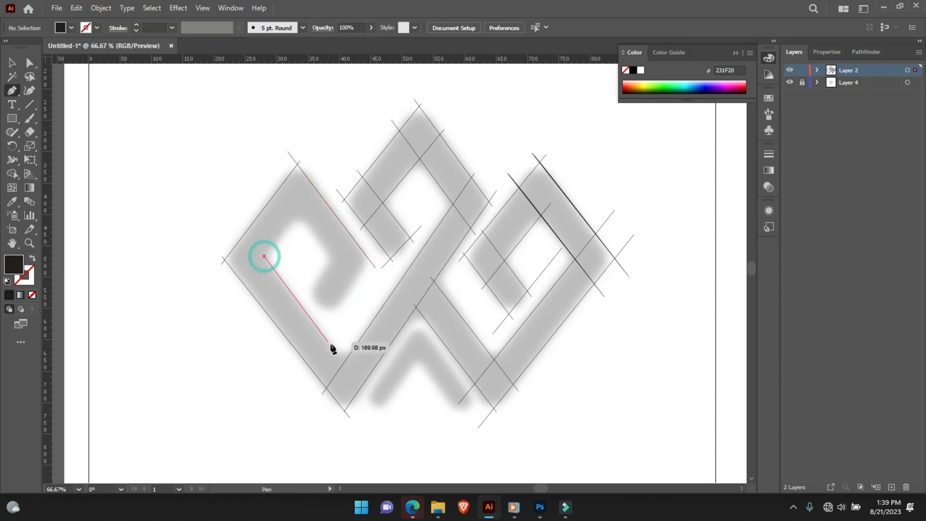
{"action": "left_click", "coordinate": [350, 369]}
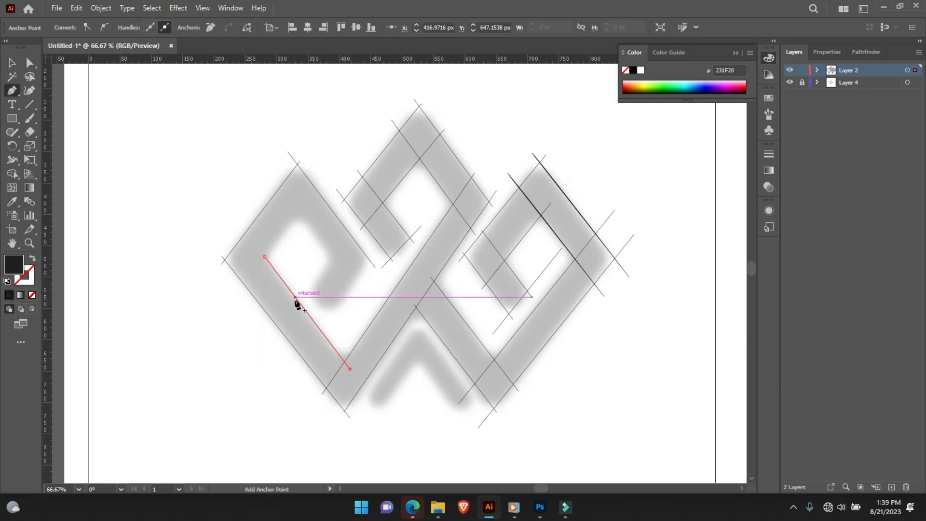
{"action": "key", "text": "ctrl+z"}
{"action": "key", "text": "ctrl+z"}
Draw a line about 107 px long along the left diamond's upper-left inner edge and extend its upper end slightly.
{"action": "left_click", "coordinate": [261, 268]}
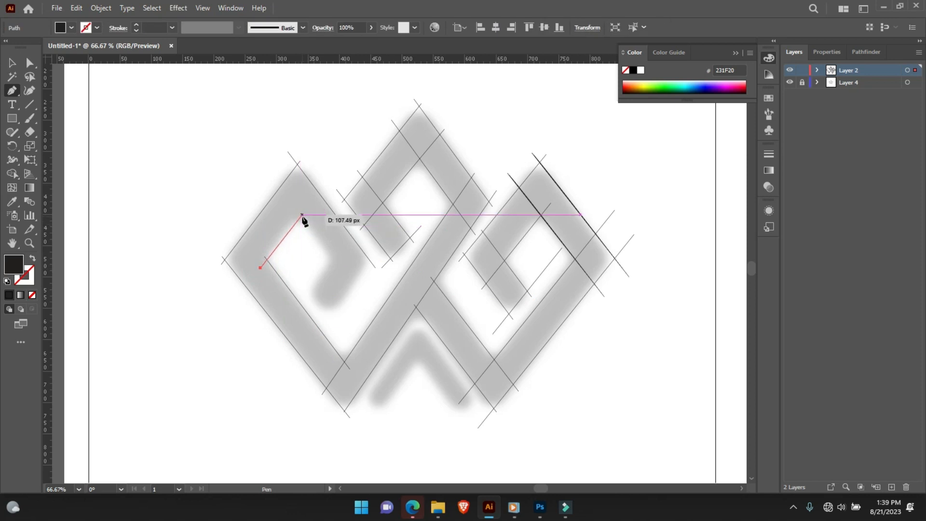
{"action": "left_click", "coordinate": [302, 216]}
{"action": "key", "text": "v"}
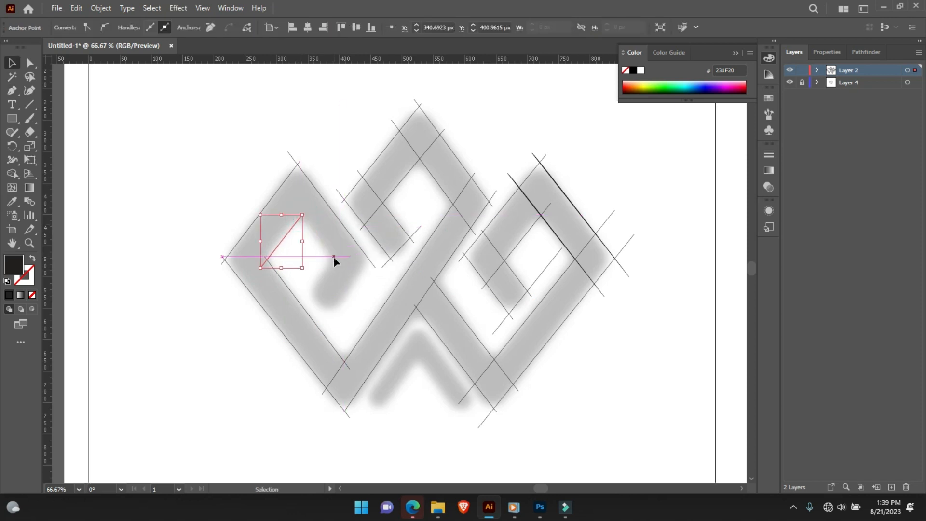
{"action": "key", "text": "a"}
{"action": "left_click_drag", "start_coordinate": [303, 215], "coordinate": [309, 208]}
{"action": "key", "text": "ctrl+shift+a"}
Draw a straight line along the left diamond's upper-right inner edge and adjust it to match the sketch.
{"action": "key", "text": "p"}
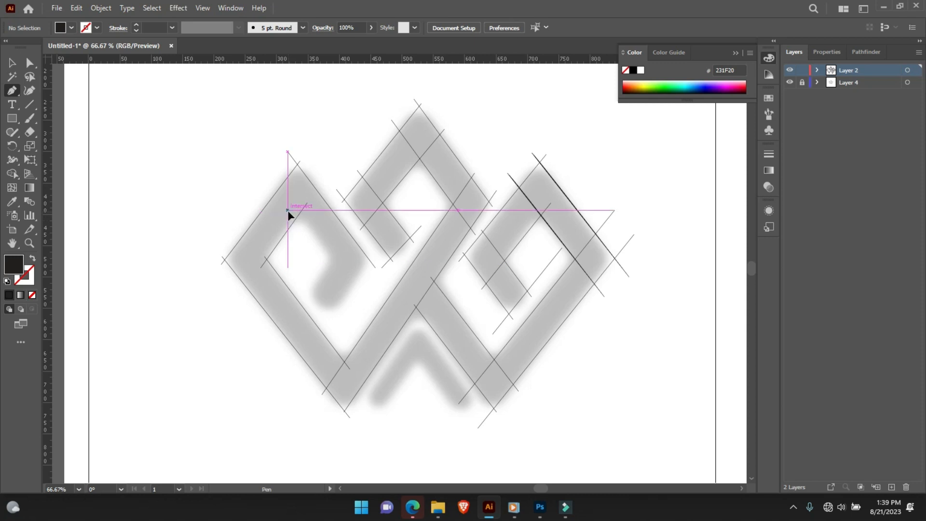
{"action": "left_click", "coordinate": [288, 211]}
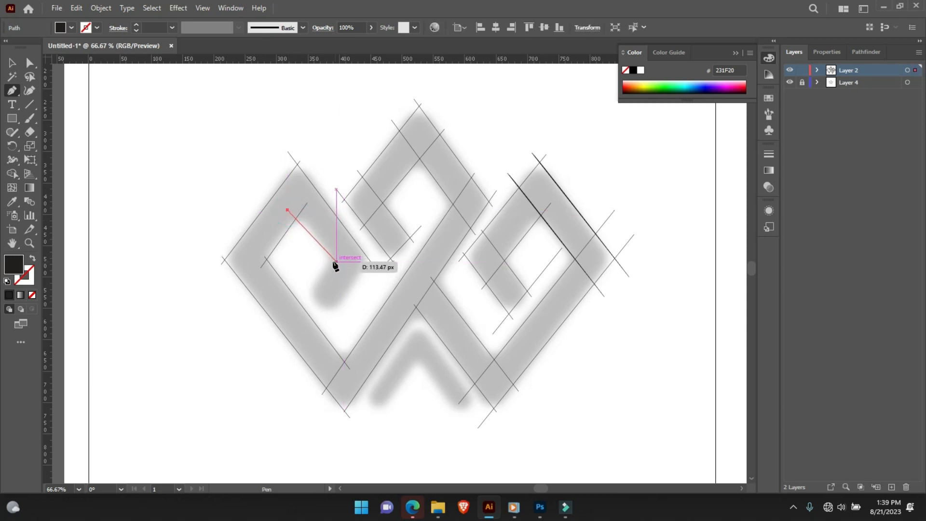
{"action": "left_click", "coordinate": [354, 296]}
{"action": "key", "text": "a"}
{"action": "left_click_drag", "start_coordinate": [326, 253], "coordinate": [361, 293]}
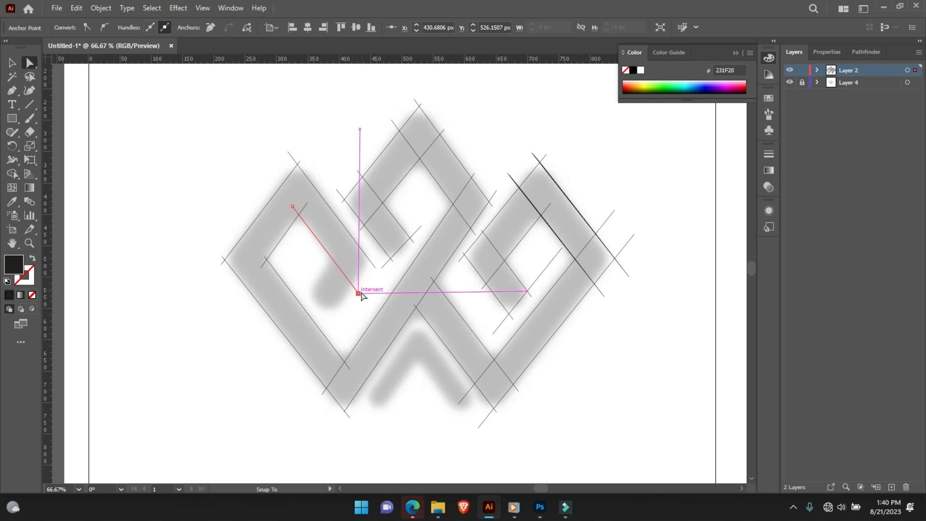
{"action": "left_click", "coordinate": [355, 316]}
Draw a line along the outer edge of the left diamond's short hook and duplicate it onto the hook's inner edge.
{"action": "key", "text": "p"}
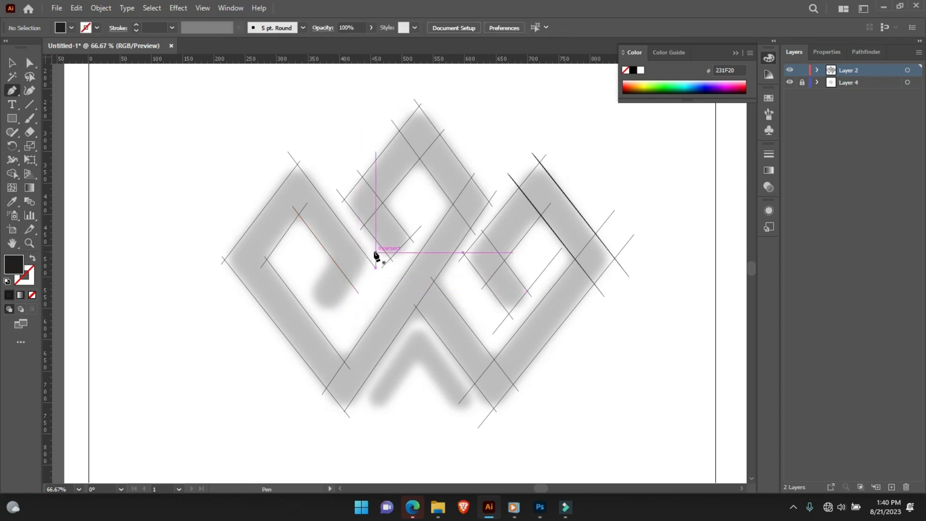
{"action": "left_click", "coordinate": [375, 252]}
{"action": "left_click", "coordinate": [325, 320]}
{"action": "key", "text": "v"}
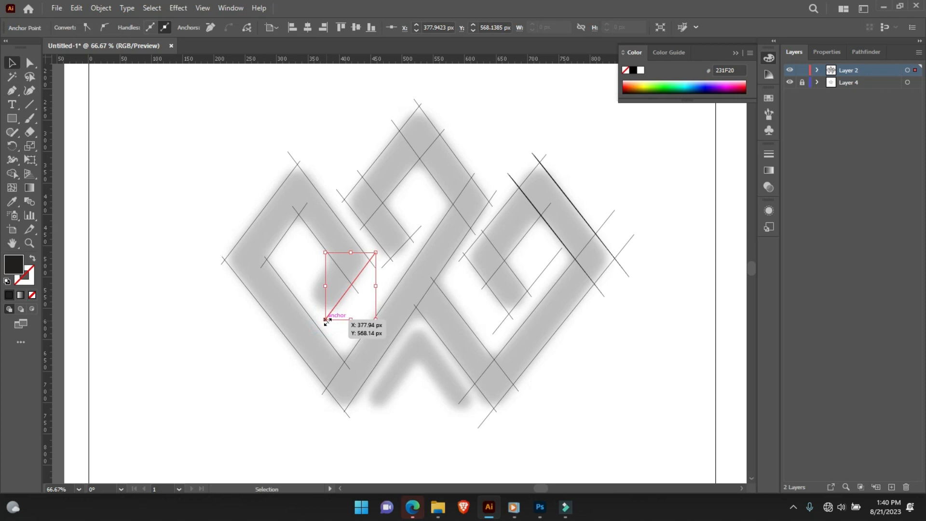
{"action": "left_click", "coordinate": [299, 276]}
{"action": "left_click_drag", "start_coordinate": [339, 304], "coordinate": [321, 281]}
{"action": "left_click", "coordinate": [345, 316]}
Draw a short line across the open end of the left diamond's hook and shift it to the sketch's end.
{"action": "key", "text": "p"}
{"action": "left_click", "coordinate": [307, 281]}
{"action": "left_click", "coordinate": [342, 319]}
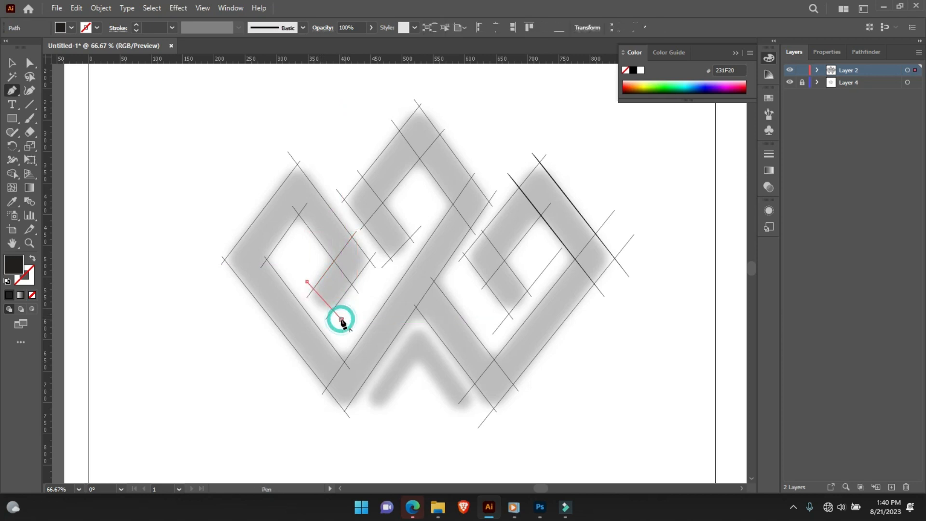
{"action": "key", "text": "a"}
{"action": "left_click_drag", "start_coordinate": [327, 308], "coordinate": [338, 324]}
{"action": "left_click", "coordinate": [338, 324]}
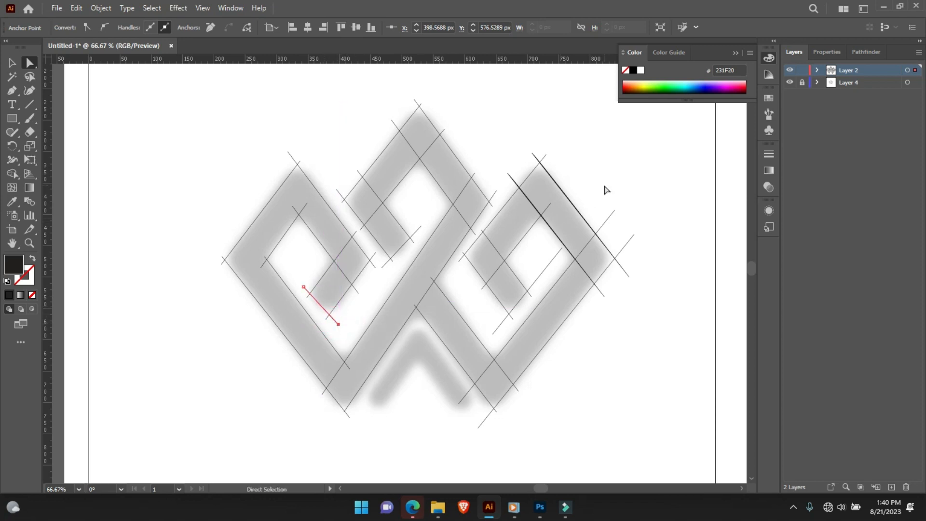
Select all traced lines and merge the right diamond's right-hand strokes, the central diagonal and the top diamond with Shape Builder.
{"action": "key", "text": "v"}
{"action": "left_click", "coordinate": [630, 179]}
{"action": "left_click_drag", "start_coordinate": [663, 138], "coordinate": [191, 424]}
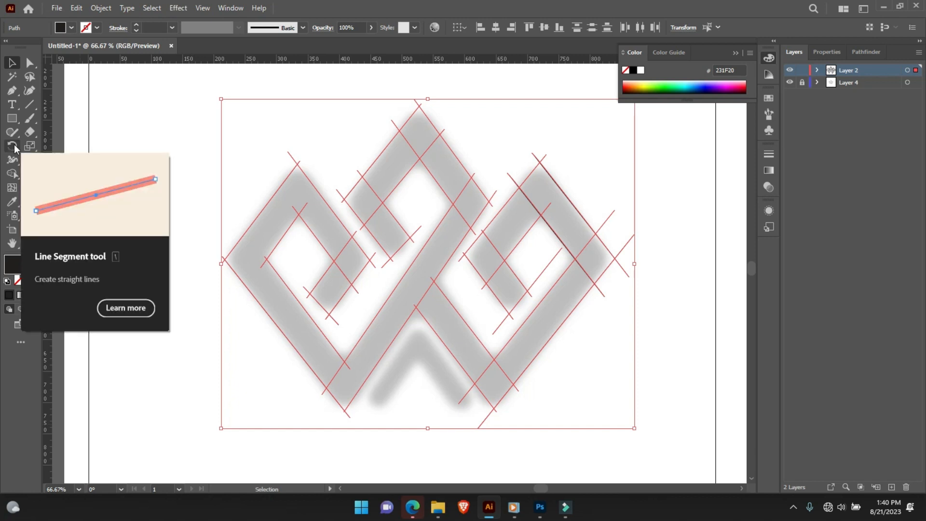
{"action": "key", "text": "shift+m"}
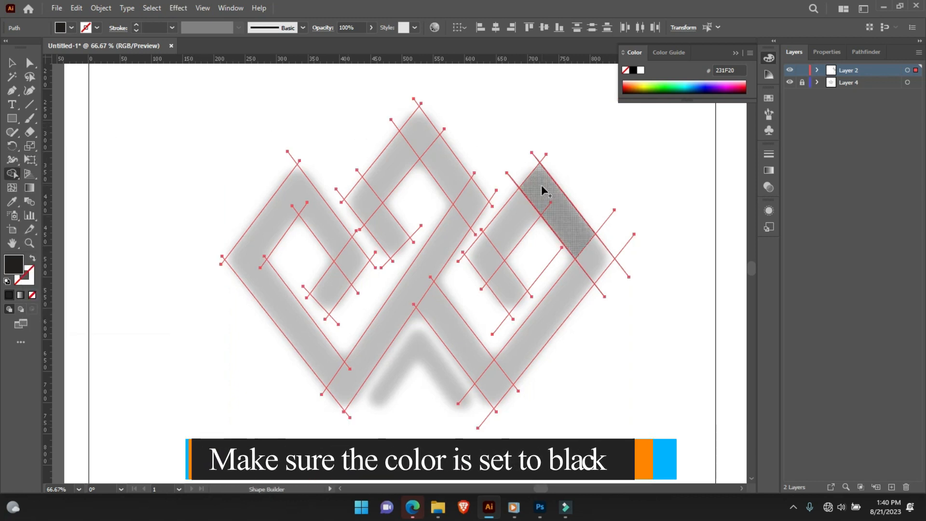
{"action": "mouse_move", "coordinate": [575, 237]}
{"action": "left_mouse_down"}
{"action": "mouse_move", "coordinate": [596, 263]}
{"action": "mouse_move", "coordinate": [577, 289]}
{"action": "left_mouse_up"}
{"action": "mouse_move", "coordinate": [526, 344]}
{"action": "left_mouse_down"}
{"action": "mouse_move", "coordinate": [494, 374]}
{"action": "mouse_move", "coordinate": [419, 295]}
{"action": "left_mouse_up"}
{"action": "mouse_move", "coordinate": [448, 256]}
{"action": "left_mouse_down"}
{"action": "mouse_move", "coordinate": [473, 200]}
{"action": "mouse_move", "coordinate": [416, 133]}
{"action": "mouse_move", "coordinate": [367, 193]}
{"action": "mouse_move", "coordinate": [390, 238]}
{"action": "left_mouse_up"}
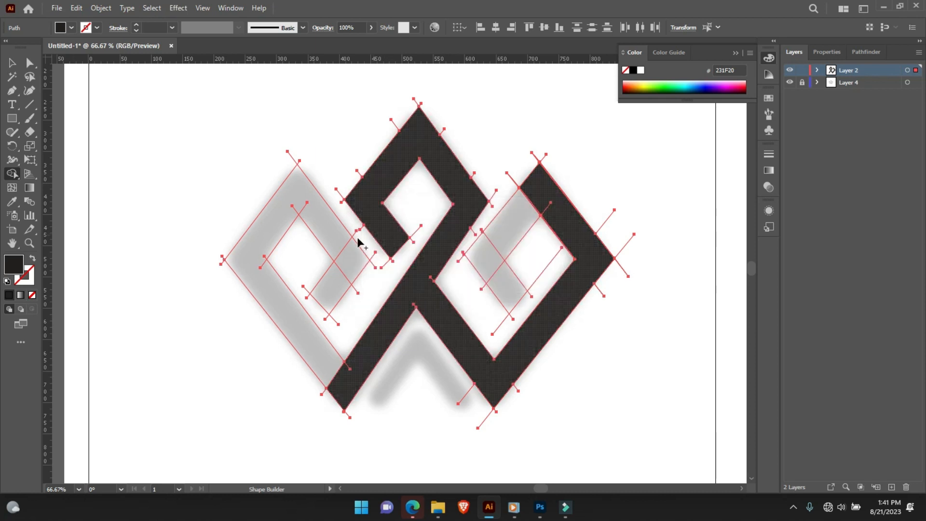
Merge the right diamond's upper-left stroke and hook, and the left diamond's strokes, into solid shapes with Shape Builder.
{"action": "left_click_drag", "start_coordinate": [535, 201], "coordinate": [480, 257]}
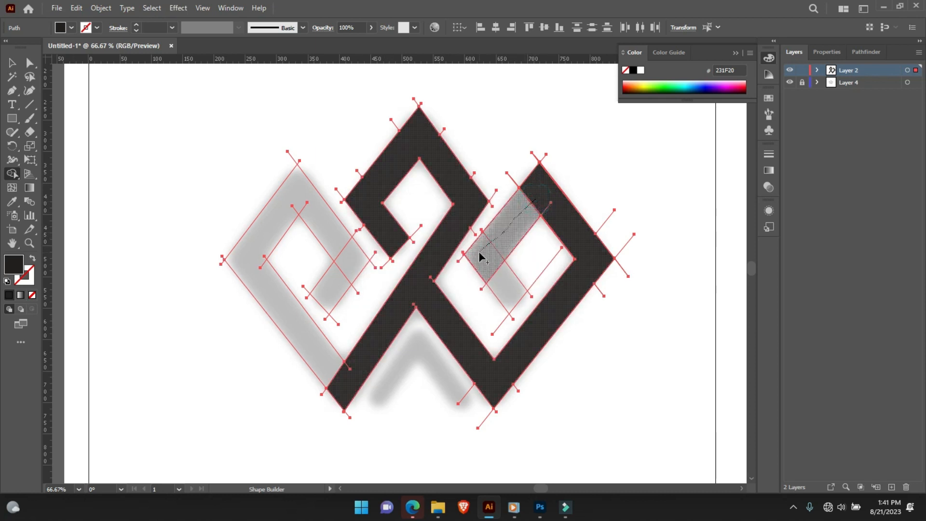
{"action": "left_click_drag", "start_coordinate": [512, 288], "coordinate": [513, 289]}
{"action": "mouse_move", "coordinate": [328, 295]}
{"action": "left_mouse_down"}
{"action": "mouse_move", "coordinate": [350, 272]}
{"action": "mouse_move", "coordinate": [300, 212]}
{"action": "left_mouse_up"}
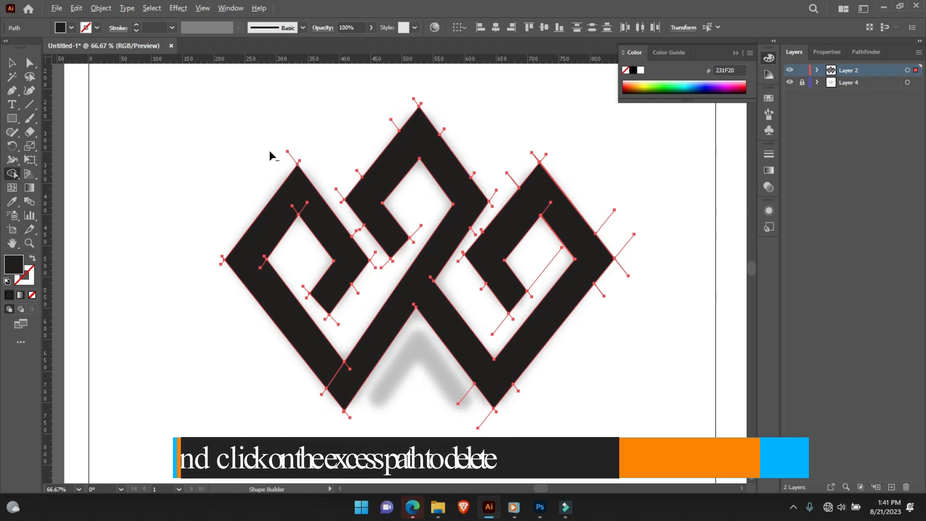
Remove the excess path ends at the left diamond's peak and along the top diamond's upper-left side with Shape Builder.
{"action": "left_click", "coordinate": [285, 155], "text": "alt"}
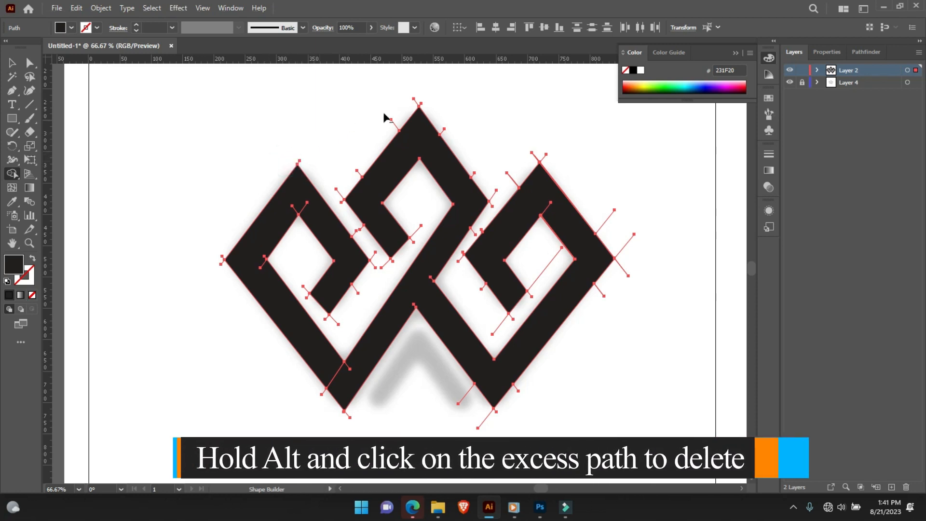
{"action": "left_click_drag", "start_coordinate": [421, 95], "coordinate": [375, 151]}
{"action": "left_click_drag", "start_coordinate": [336, 195], "coordinate": [360, 171]}
{"action": "left_click", "coordinate": [337, 196], "text": "alt"}
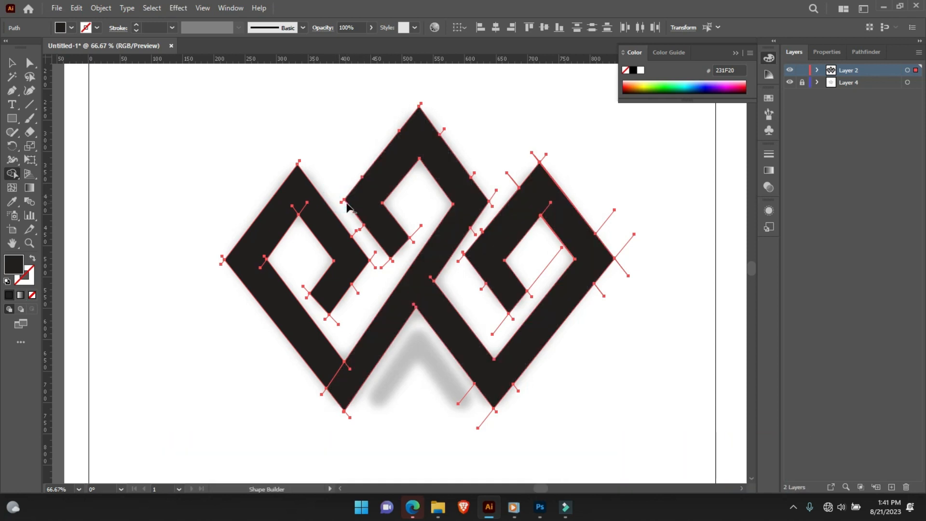
Remove the excess path ends in the gap between the left diamond and the top diamond's hook.
{"action": "left_click", "coordinate": [350, 216], "text": "alt"}
{"action": "left_click", "coordinate": [352, 228], "text": "alt"}
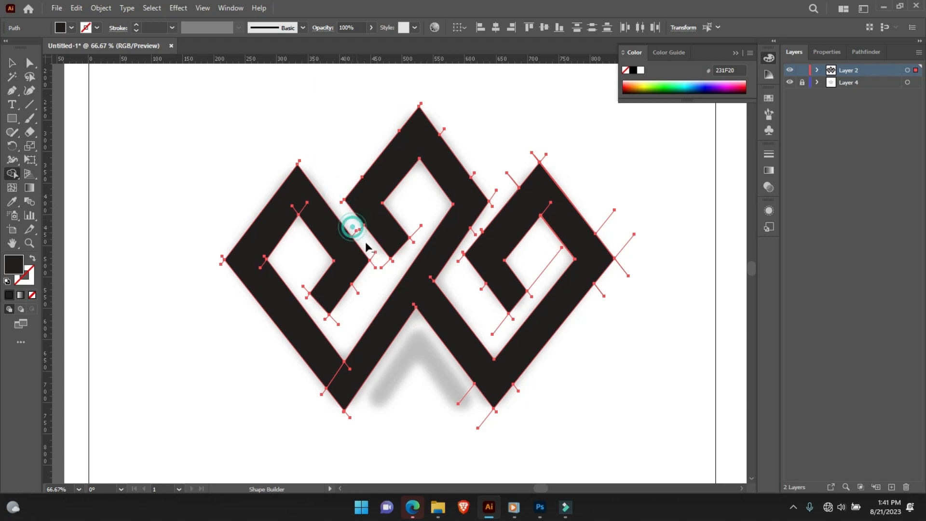
{"action": "left_click", "coordinate": [353, 229], "text": "alt"}
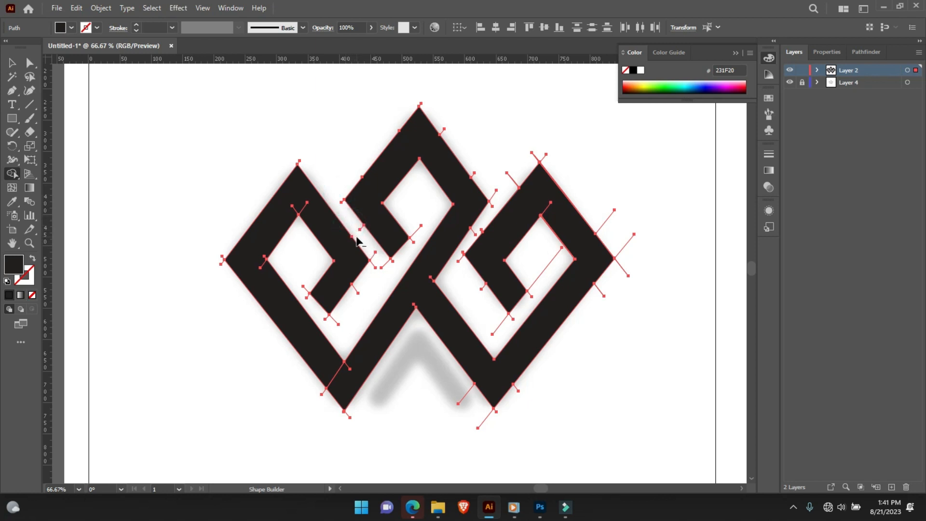
{"action": "left_click", "coordinate": [360, 224], "text": "alt"}
{"action": "left_click_drag", "start_coordinate": [369, 247], "coordinate": [373, 267]}
{"action": "left_click", "coordinate": [380, 259], "text": "alt"}
Remove the excess path ends along the top diamond's upper-right side and around the right diamond's peak.
{"action": "left_click_drag", "start_coordinate": [444, 130], "coordinate": [423, 105]}
{"action": "mouse_move", "coordinate": [499, 195]}
{"action": "left_mouse_down"}
{"action": "mouse_move", "coordinate": [470, 165]}
{"action": "mouse_move", "coordinate": [512, 177]}
{"action": "mouse_move", "coordinate": [535, 153]}
{"action": "left_mouse_up"}
{"action": "left_click", "coordinate": [526, 161]}
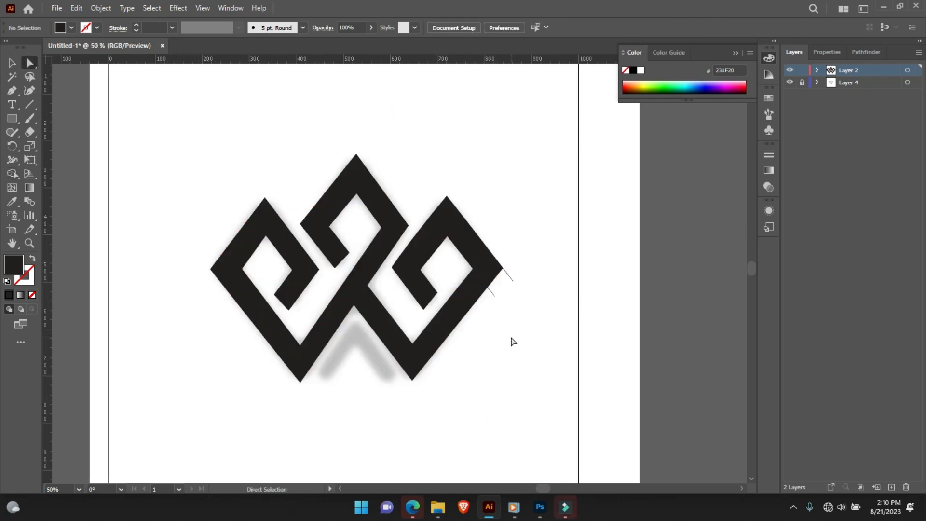
Draw a closed, filled chevron with the Pen tool over the remaining grey sketch beneath the logo's central junction.
{"action": "key", "text": "ctrl+plus"}
{"action": "left_click_drag", "start_coordinate": [368, 368], "coordinate": [410, 338]}
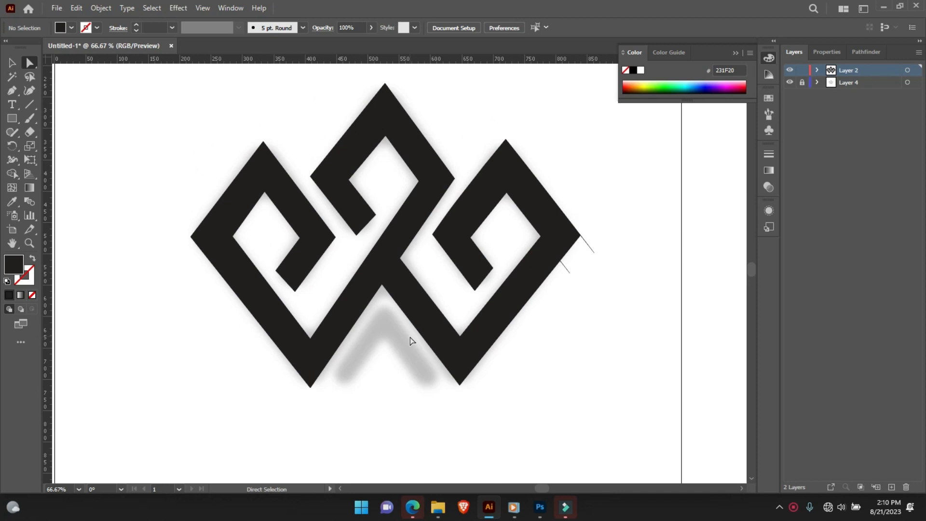
{"action": "key", "text": "p"}
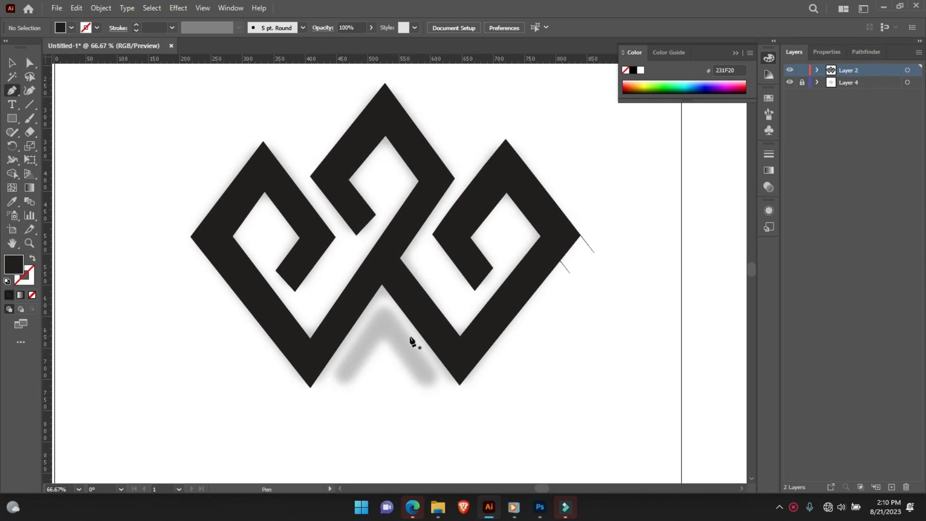
{"action": "left_click", "coordinate": [351, 385]}
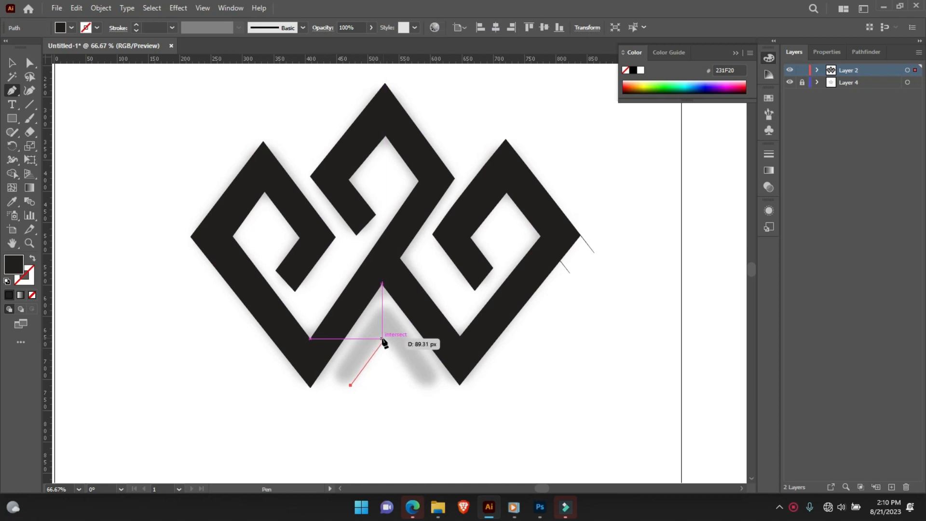
{"action": "left_click", "coordinate": [383, 339]}
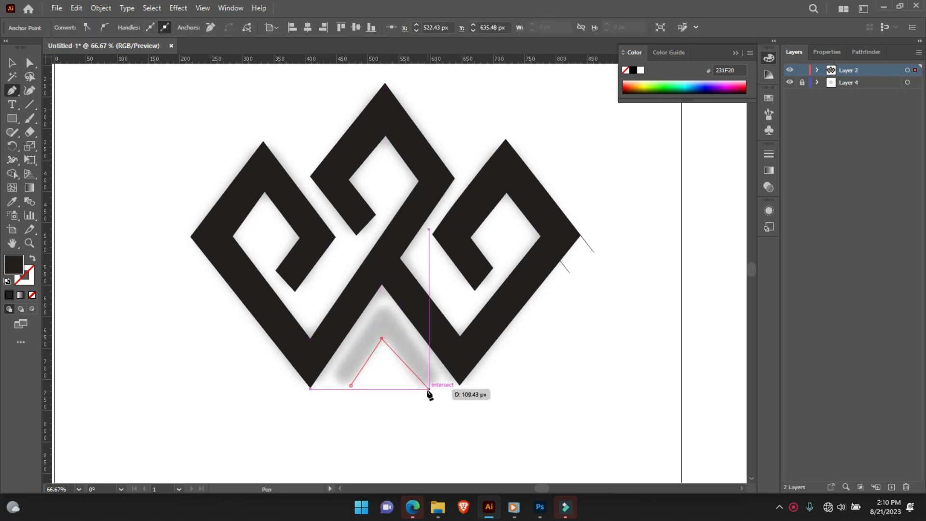
{"action": "left_click", "coordinate": [429, 389]}
{"action": "left_click", "coordinate": [439, 377]}
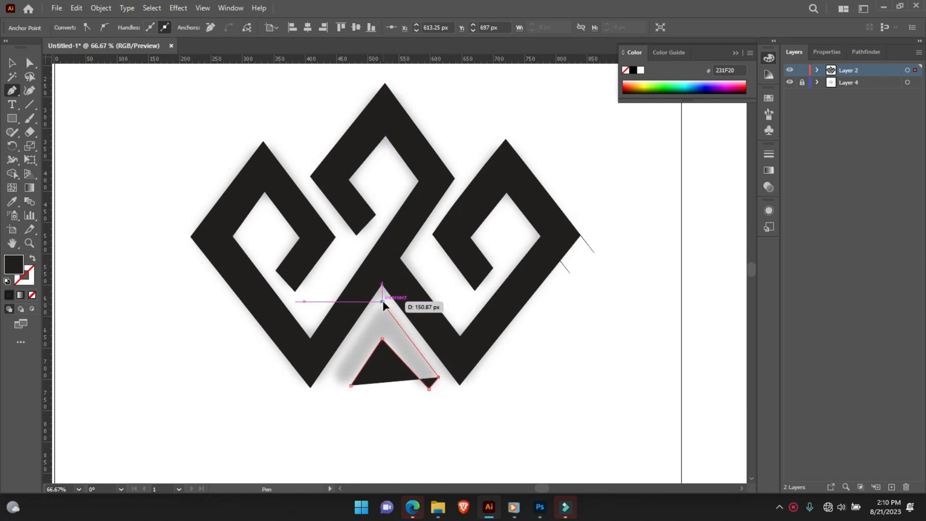
{"action": "left_click", "coordinate": [382, 302]}
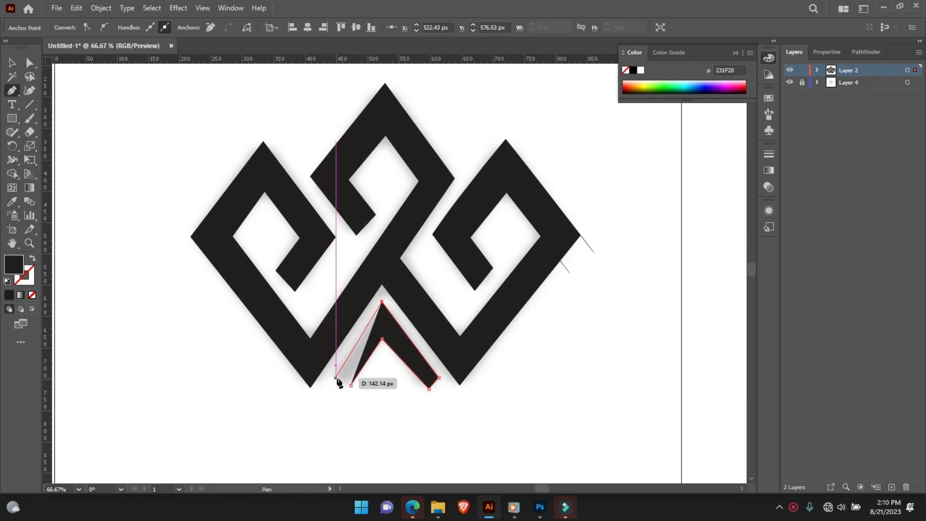
{"action": "left_click", "coordinate": [336, 378]}
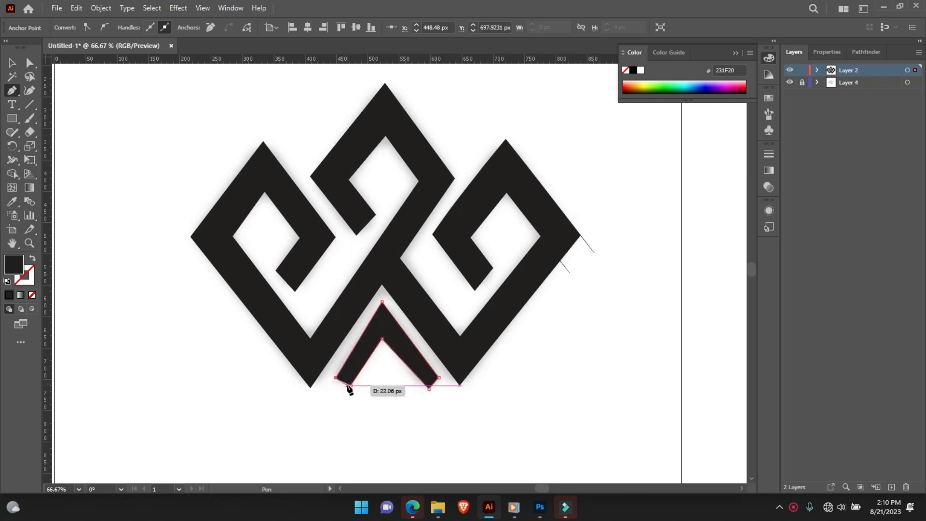
{"action": "left_click", "coordinate": [351, 385]}
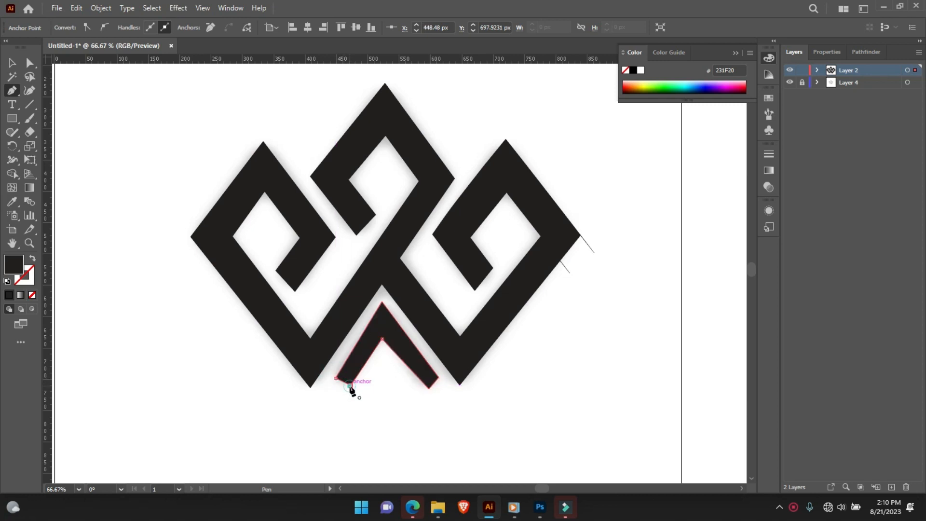
Move the chevron's lower corner on its right leg slightly up and inward to match the left leg.
{"action": "key", "text": "a"}
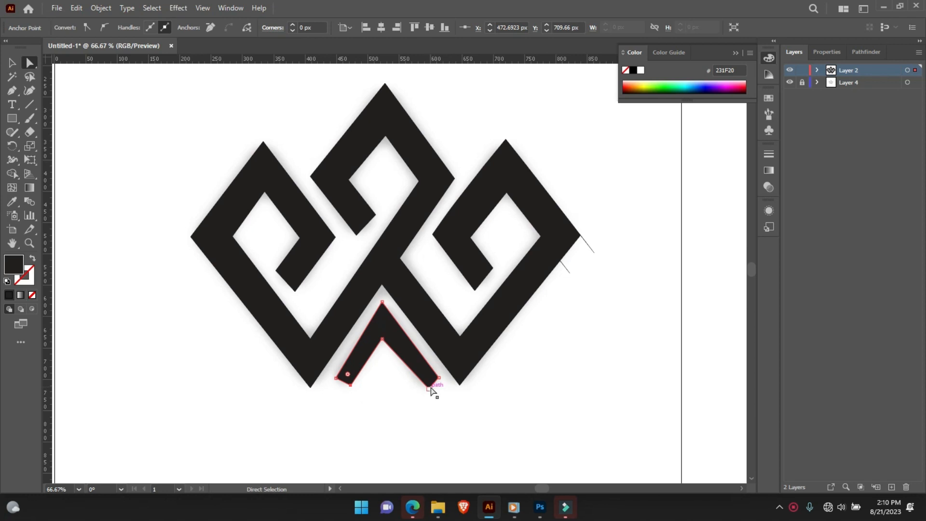
{"action": "left_click_drag", "start_coordinate": [429, 390], "coordinate": [425, 385]}
{"action": "left_click", "coordinate": [461, 426]}
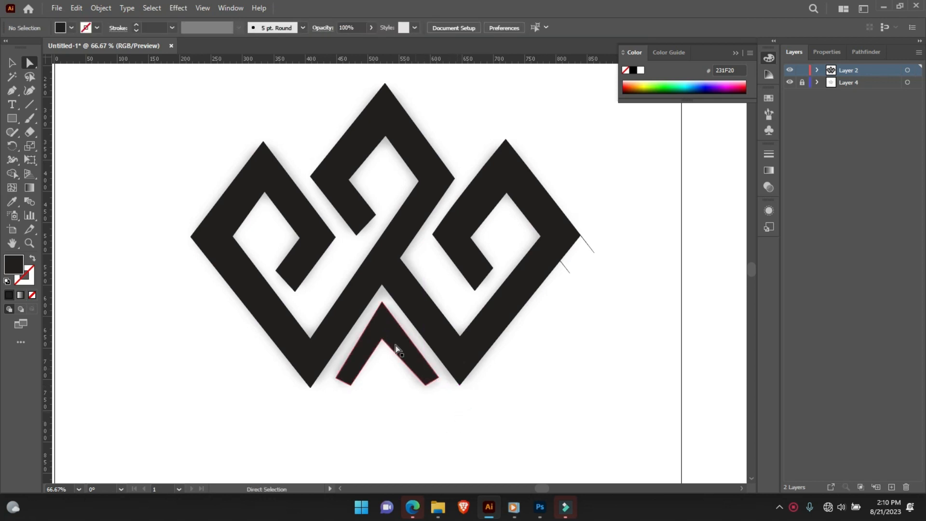
Remove the two leftover path ends sticking out beside the right diamond's outer corner.
{"action": "left_click_drag", "start_coordinate": [600, 234], "coordinate": [581, 270]}
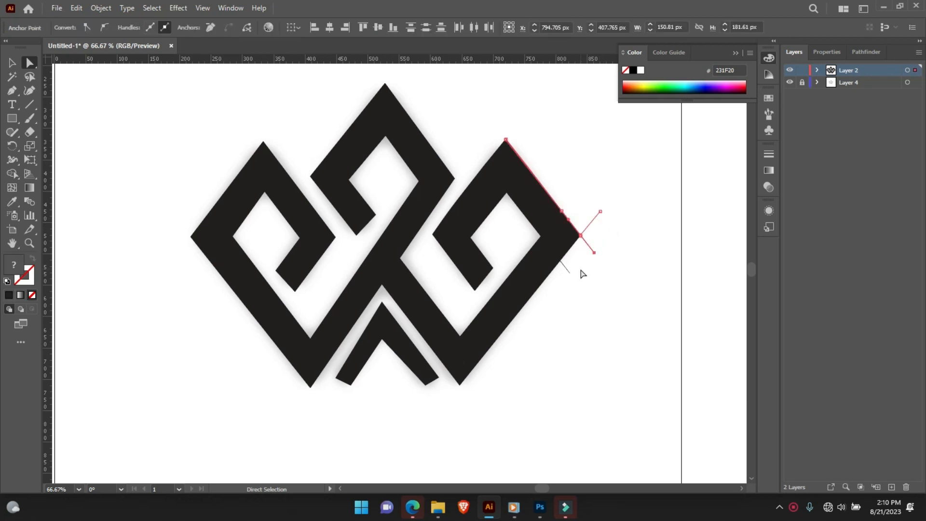
{"action": "key", "text": "Delete"}
{"action": "left_click_drag", "start_coordinate": [584, 245], "coordinate": [563, 281]}
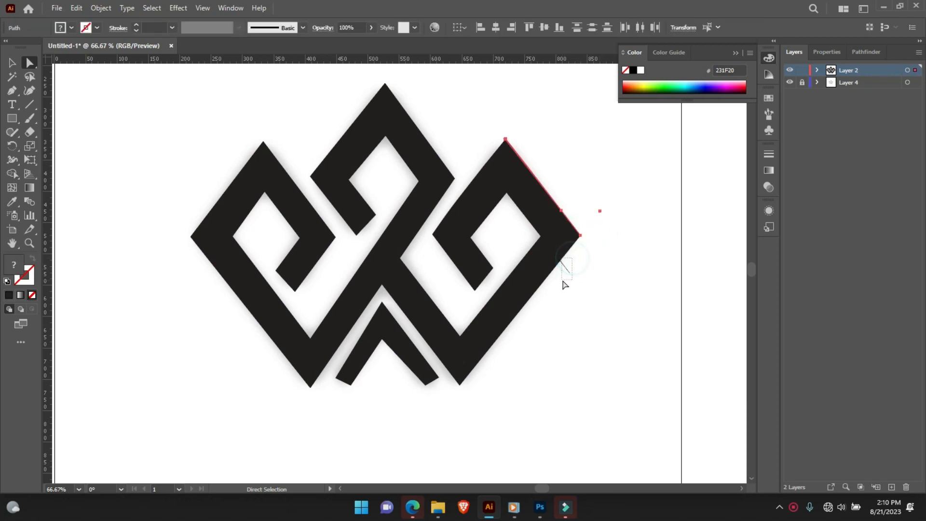
{"action": "key", "text": "Delete"}
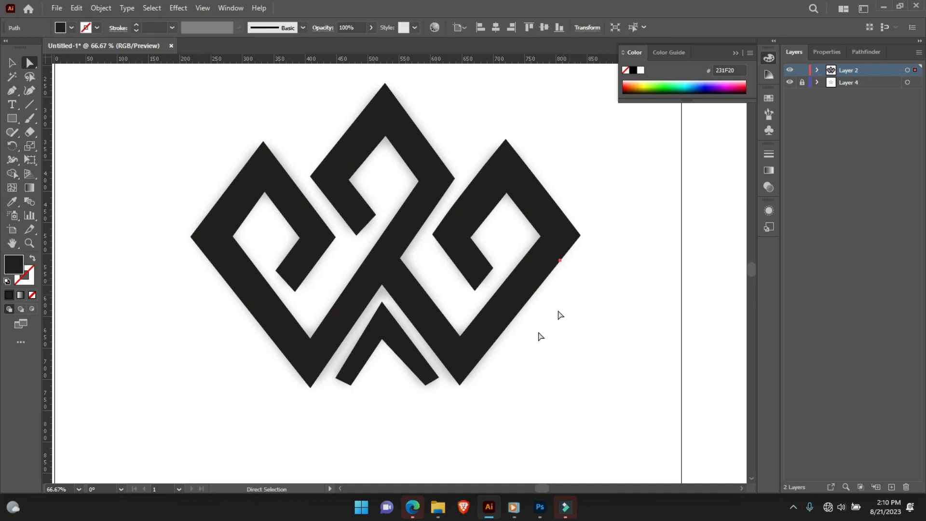
Round all corners of the small chevron beneath the logo's central junction as far as they go.
{"action": "left_click", "coordinate": [385, 323]}
{"action": "left_click_drag", "start_coordinate": [382, 315], "coordinate": [384, 390]}
{"action": "left_click", "coordinate": [385, 385]}
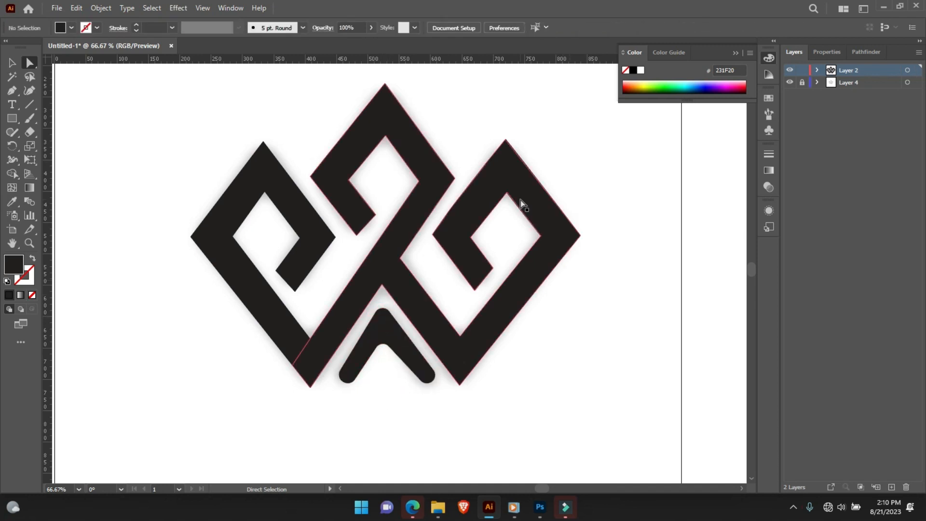
Round the corners of the large shape forming the top diamond, central band and right diamond.
{"action": "left_click_drag", "start_coordinate": [606, 116], "coordinate": [182, 336]}
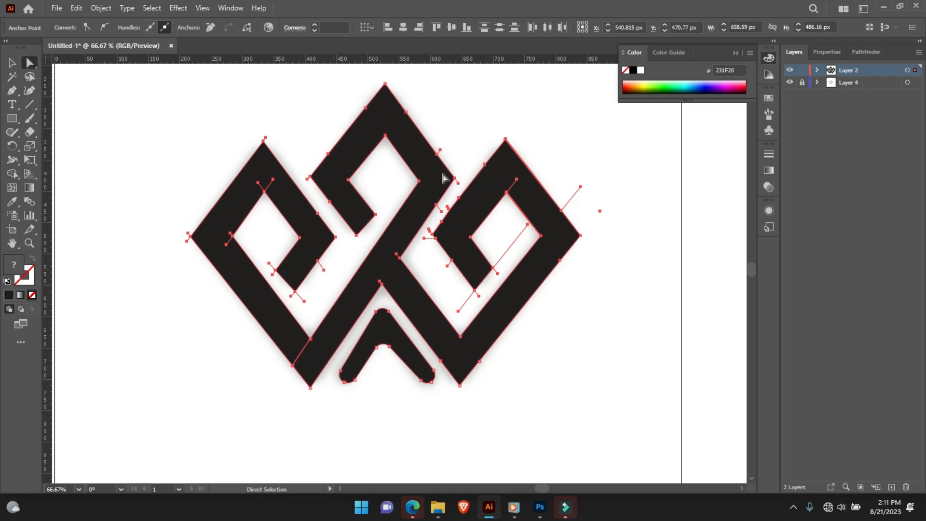
{"action": "left_click", "coordinate": [568, 176]}
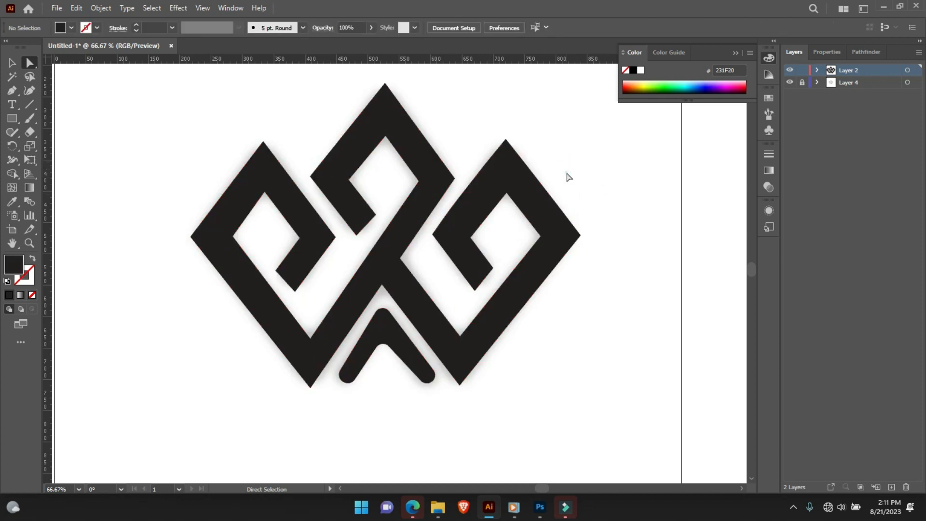
{"action": "left_click", "coordinate": [492, 162]}
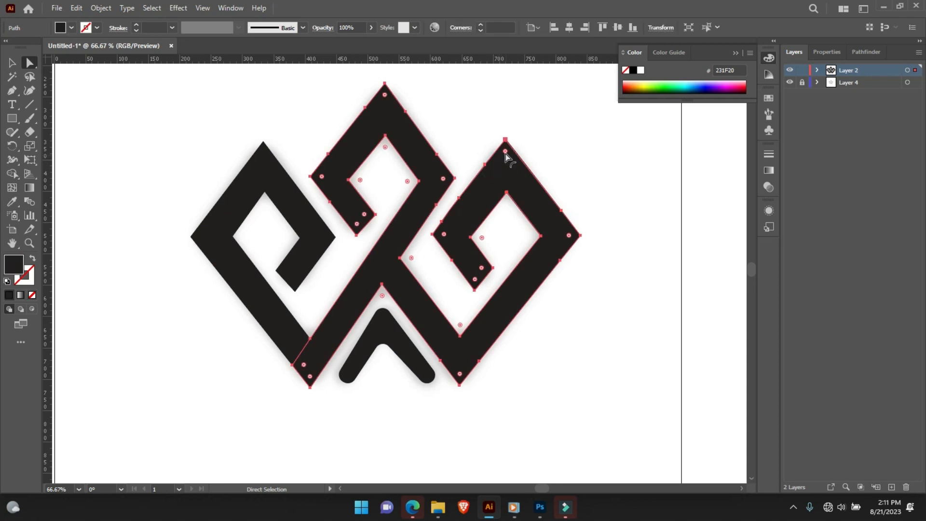
{"action": "left_click_drag", "start_coordinate": [505, 153], "coordinate": [522, 254]}
{"action": "left_click", "coordinate": [569, 151]}
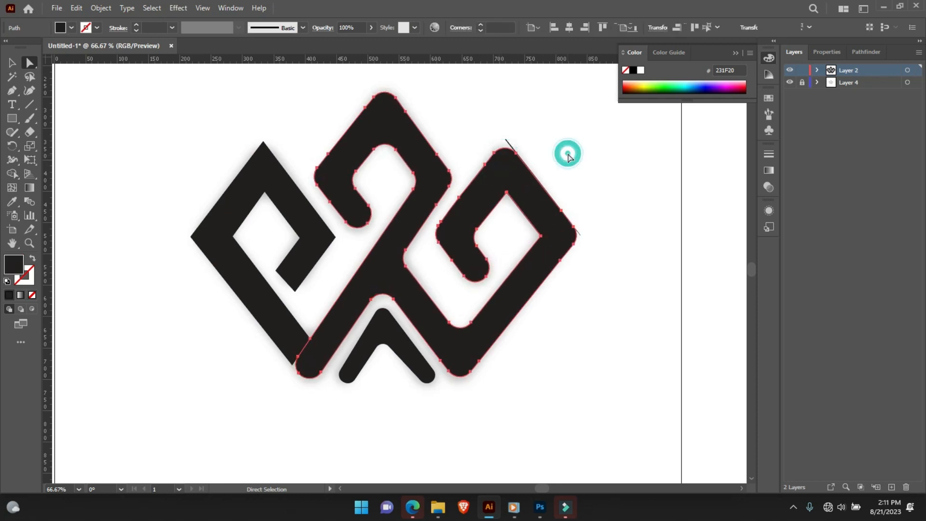
Delete the leftover line along the right diamond's upper-right edge.
{"action": "left_click", "coordinate": [510, 145]}
{"action": "key", "text": "Delete"}
{"action": "key", "text": "Delete"}
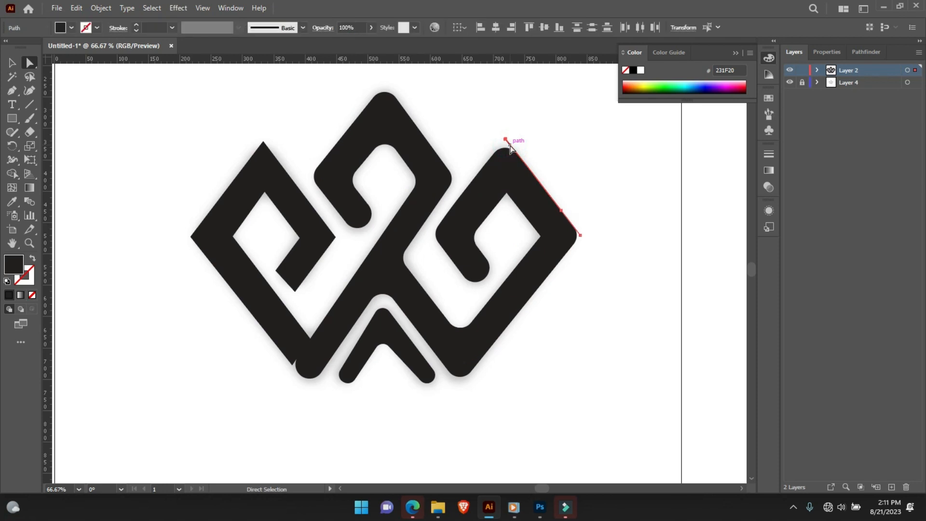
Make the central band's outer corner sharp again where its lower end meets the left diamond.
{"action": "left_click", "coordinate": [278, 187]}
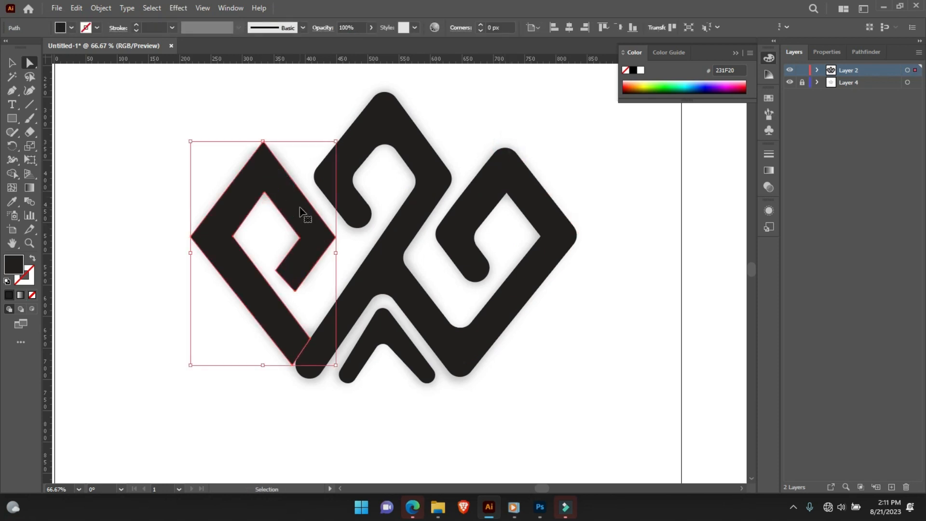
{"action": "key", "text": "ctrl+a"}
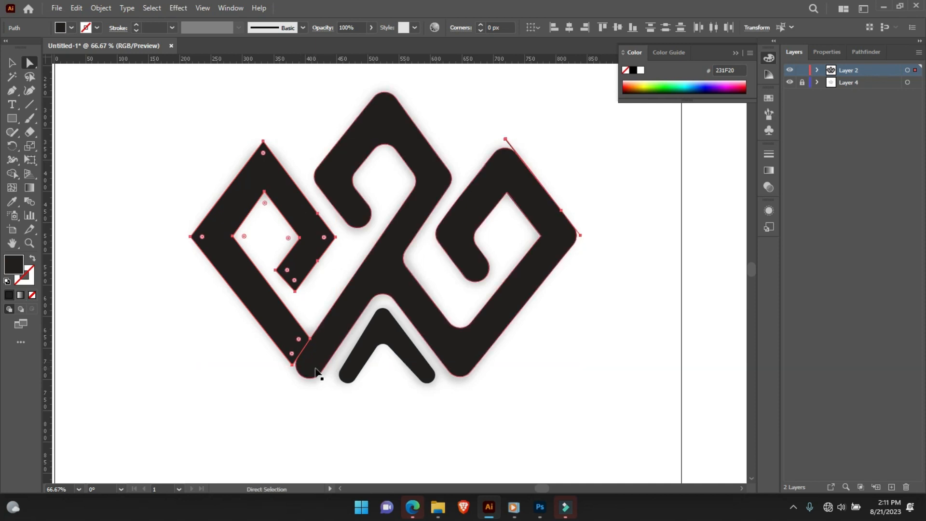
{"action": "key", "text": "ctrl+z"}
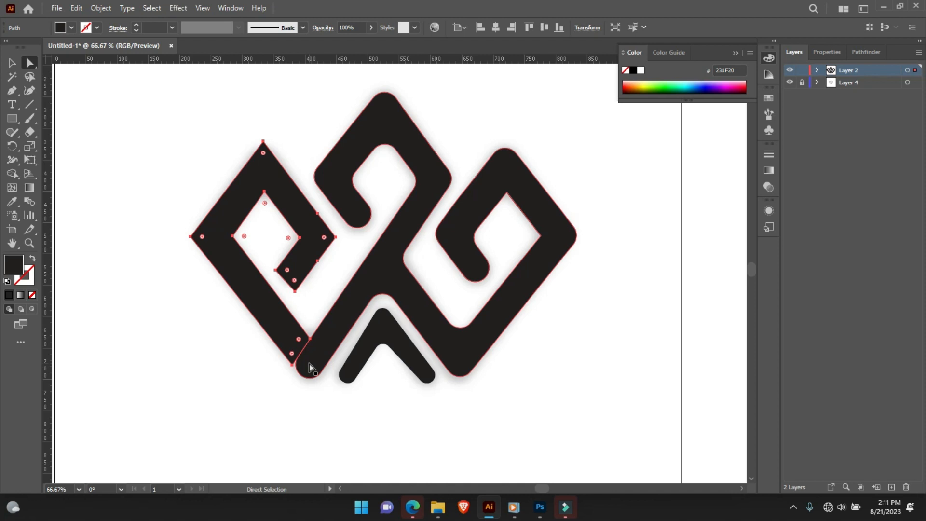
{"action": "left_click", "coordinate": [309, 365]}
{"action": "left_click_drag", "start_coordinate": [308, 365], "coordinate": [294, 366]}
{"action": "left_click", "coordinate": [266, 363]}
Round all corners of the left diamond shape with a radius of about 22.44 px.
{"action": "left_click", "coordinate": [288, 341]}
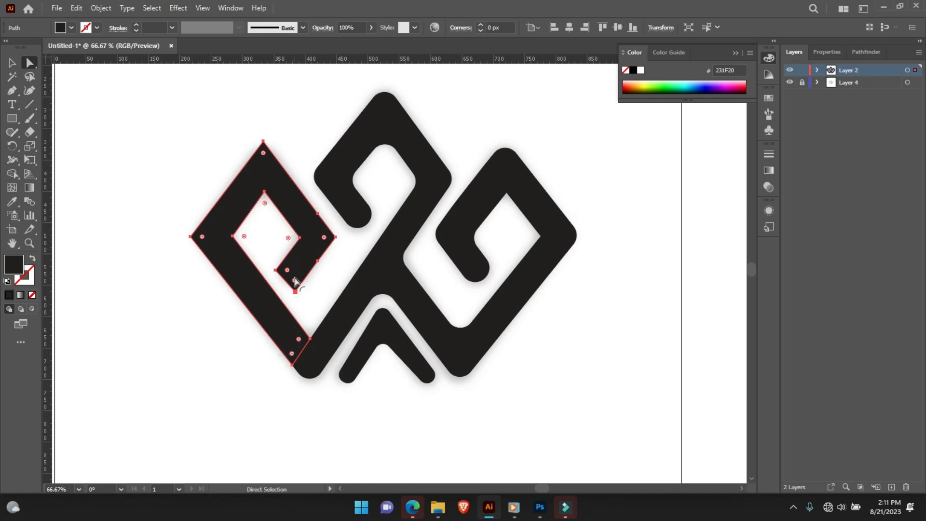
{"action": "left_click_drag", "start_coordinate": [296, 282], "coordinate": [318, 220]}
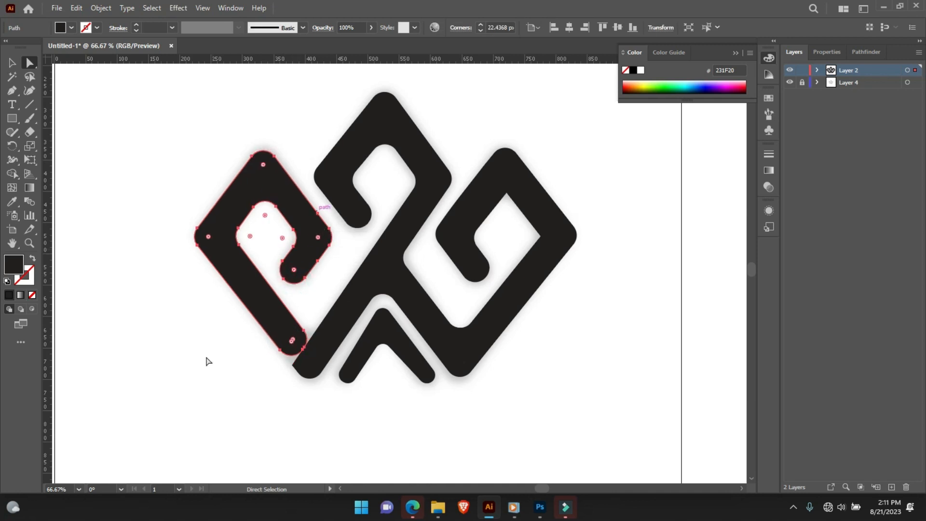
{"action": "left_click", "coordinate": [206, 357]}
Make the left diamond's lower end corners sharp again so the end meets the central band without a gap.
{"action": "left_click", "coordinate": [290, 338]}
{"action": "left_click_drag", "start_coordinate": [292, 343], "coordinate": [304, 372]}
{"action": "left_click", "coordinate": [414, 408]}
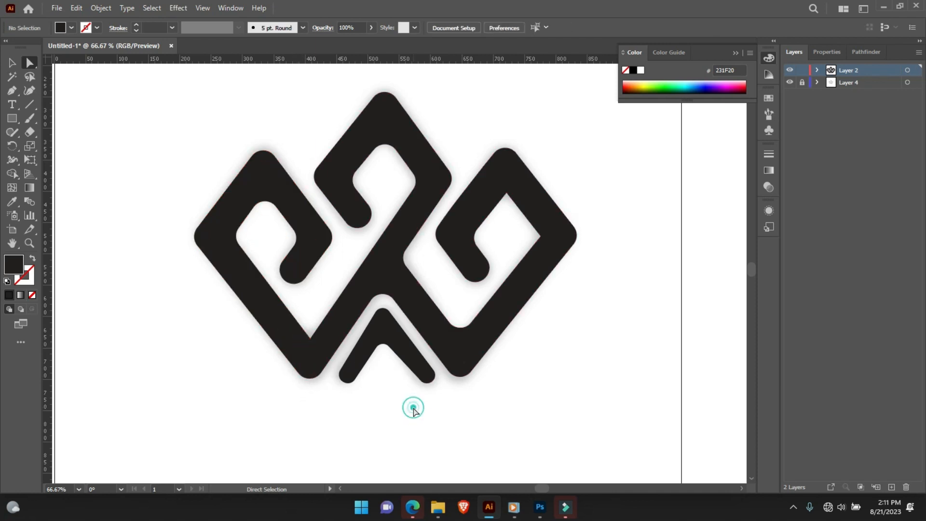
Hide the sketch layer, Layer 4, and place the whole logo slightly above the middle of the artboard.
{"action": "key", "text": "ctrl+minus"}
{"action": "key", "text": "ctrl+minus"}
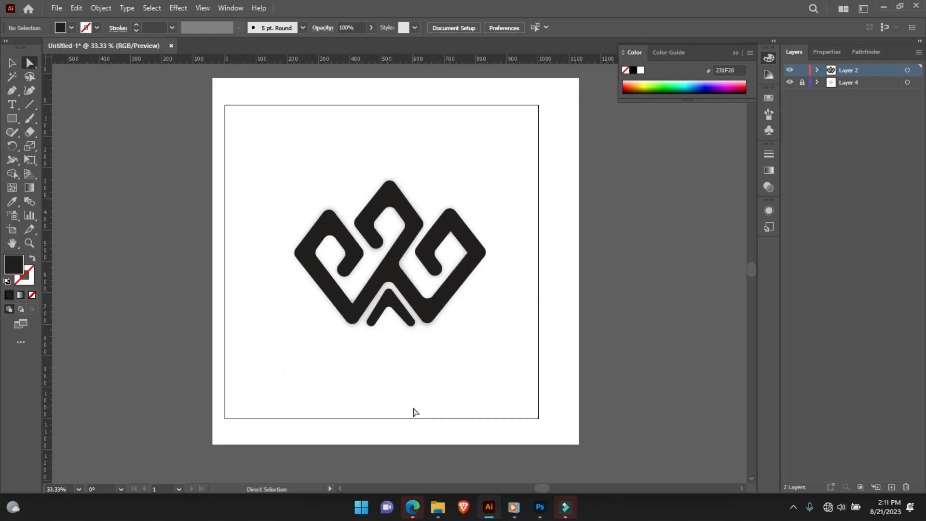
{"action": "key", "text": "ctrl+minus"}
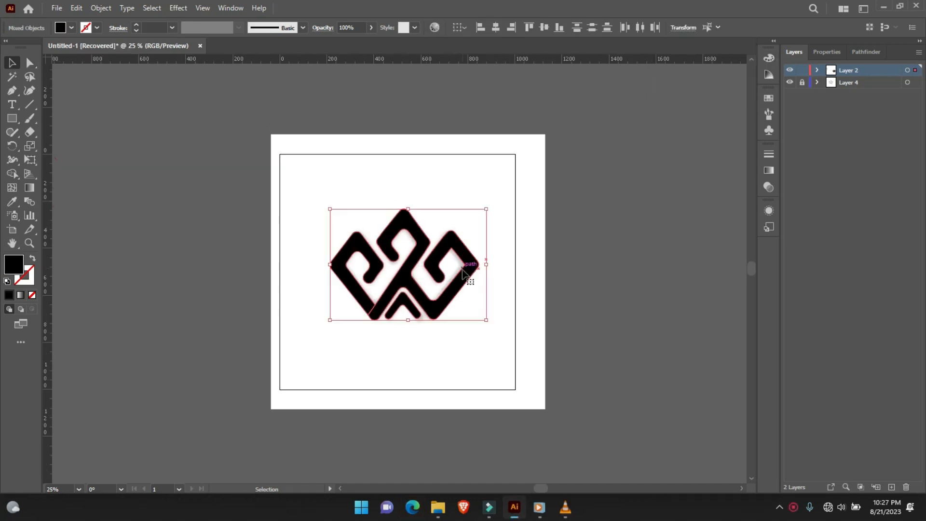
{"action": "left_click_drag", "start_coordinate": [459, 270], "coordinate": [288, 212]}
{"action": "left_click", "coordinate": [533, 199]}
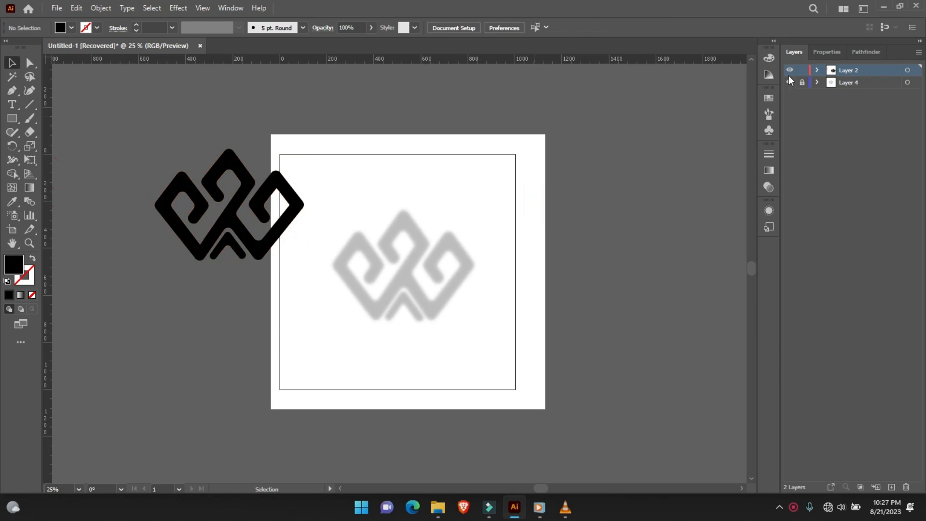
{"action": "left_click", "coordinate": [790, 83]}
{"action": "left_click_drag", "start_coordinate": [256, 249], "coordinate": [432, 303]}
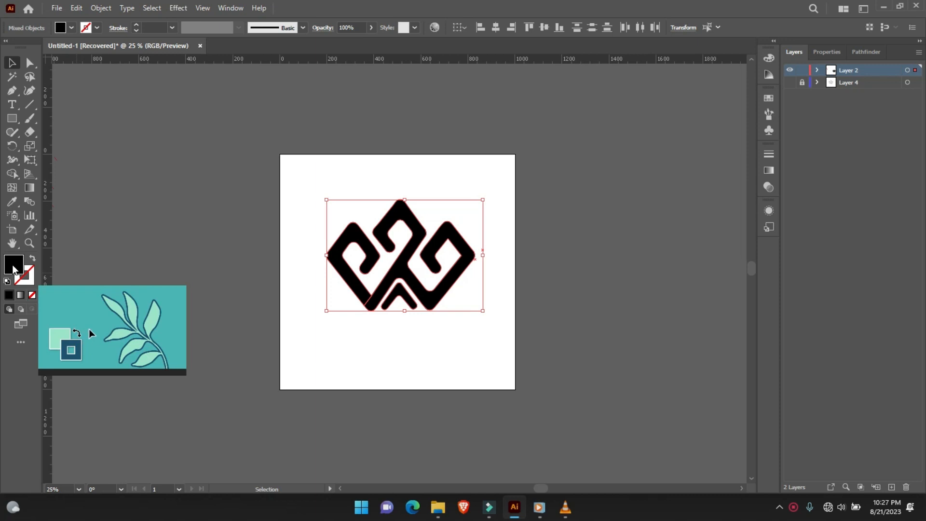
{"action": "left_click", "coordinate": [372, 416]}
{"action": "left_click", "coordinate": [378, 356]}
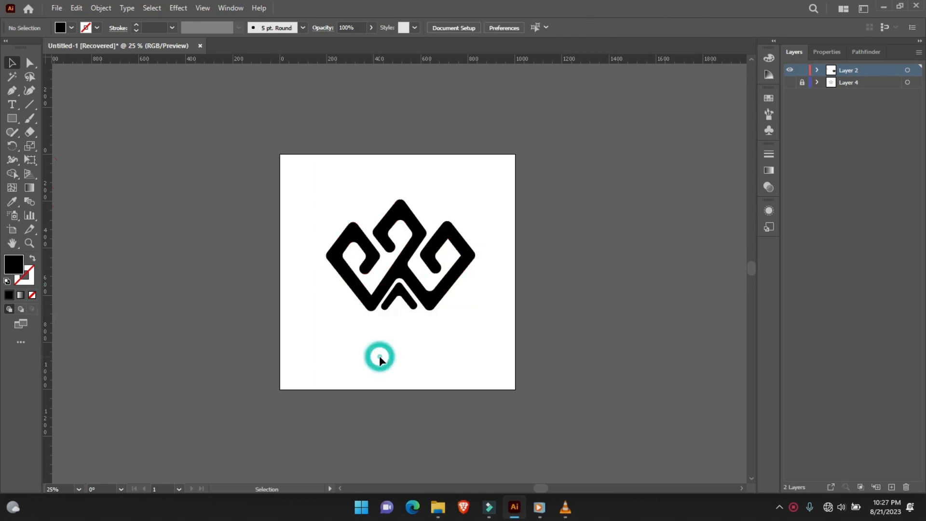
Paste the copied WAVIA DIGITAL AGENCY text group and place it centred beneath the logo.
{"action": "key", "text": "ctrl+v"}
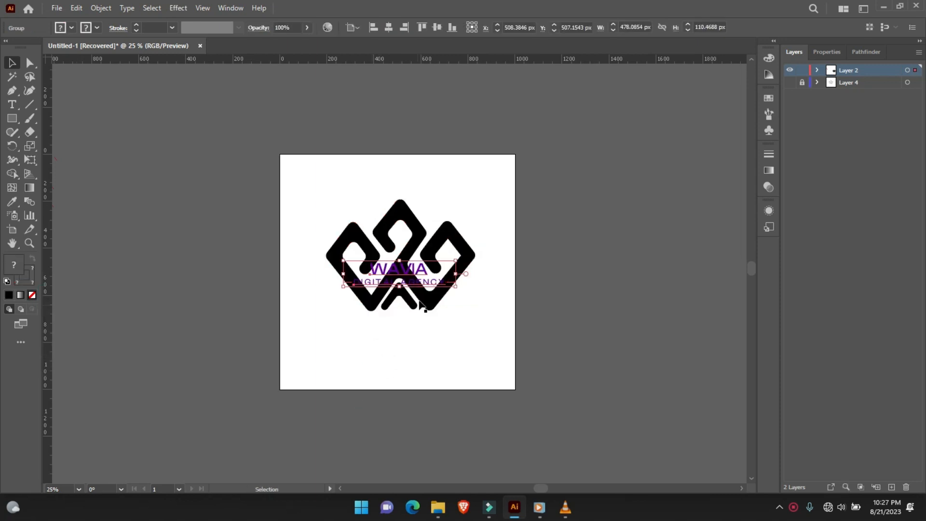
{"action": "left_click_drag", "start_coordinate": [406, 292], "coordinate": [405, 339]}
{"action": "scroll", "coordinate": [404, 400], "scroll_direction": "up", "scroll_amount": 3, "text": "alt"}
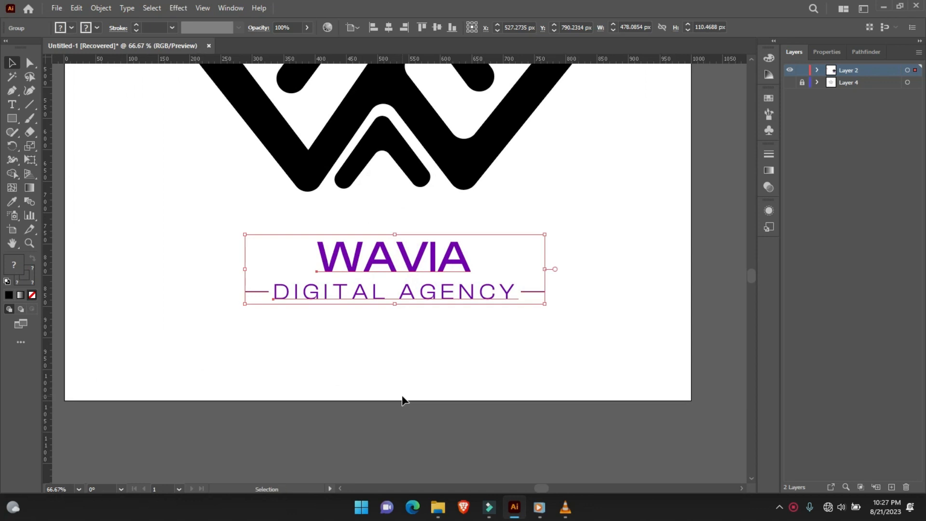
{"action": "left_click", "coordinate": [408, 408]}
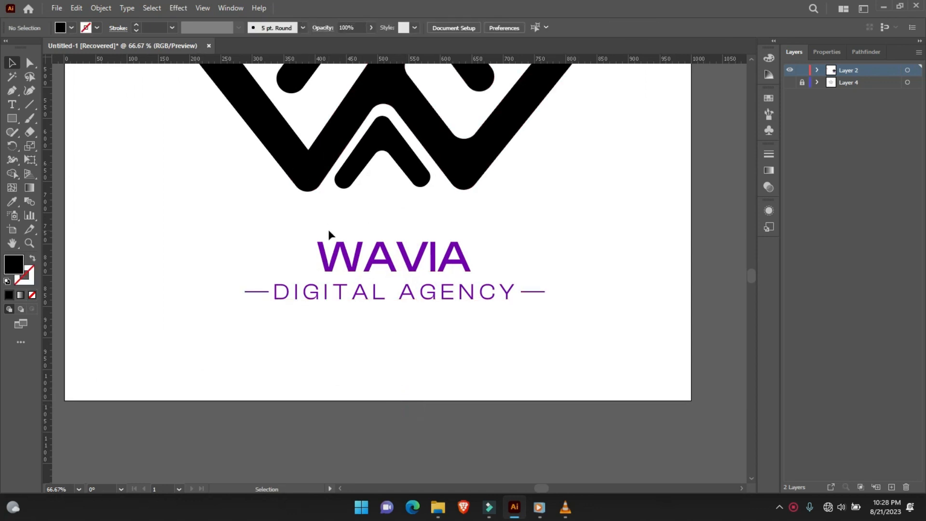
Ungroup the WAVIA DIGITAL AGENCY text group.
{"action": "left_click", "coordinate": [366, 276]}
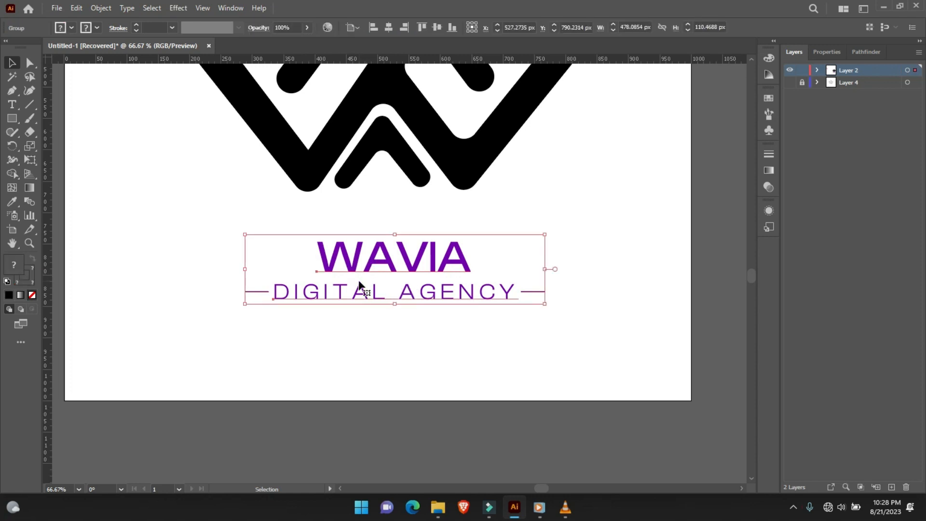
{"action": "right_click", "coordinate": [360, 284]}
{"action": "left_click", "coordinate": [360, 289]}
{"action": "right_click", "coordinate": [356, 287]}
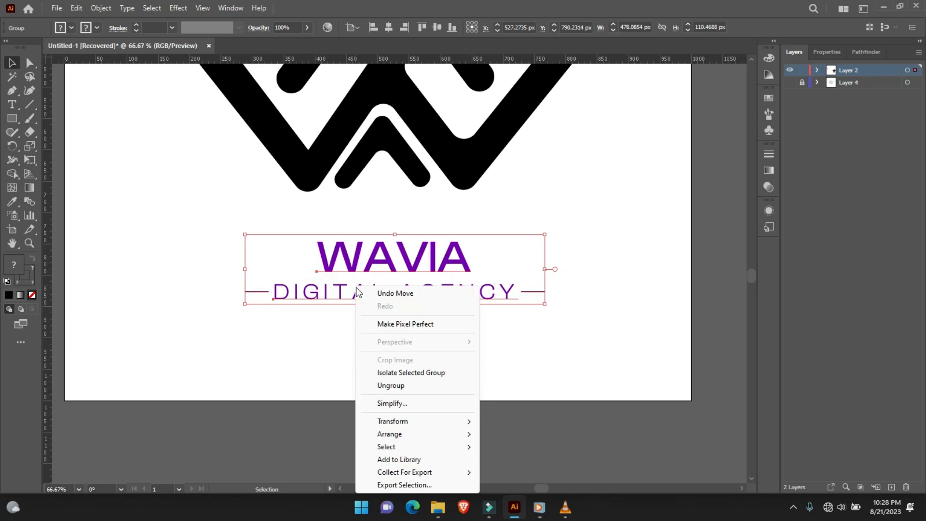
{"action": "left_click", "coordinate": [391, 385]}
{"action": "left_click", "coordinate": [351, 379]}
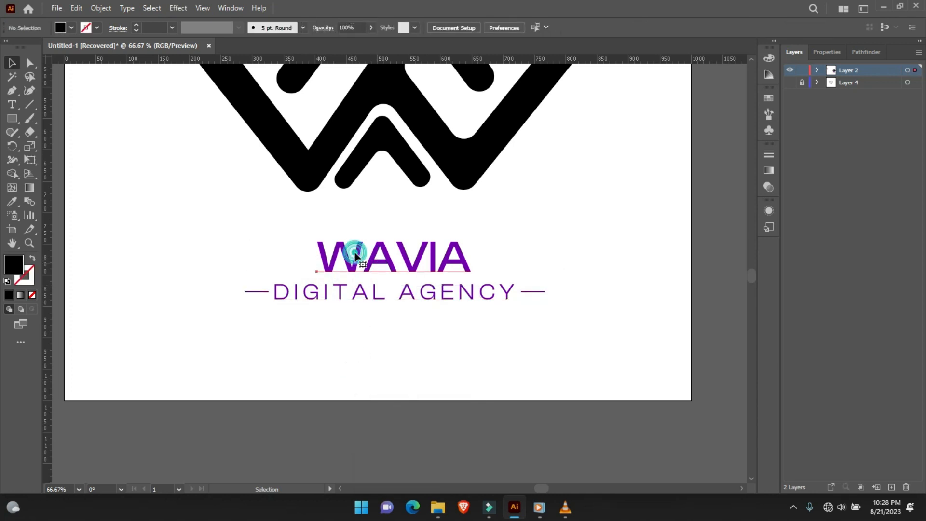
Examine the font, style and size of the WAVIA and DIGITAL AGENCY lines and their fill colour value.
{"action": "double_click", "coordinate": [356, 252]}
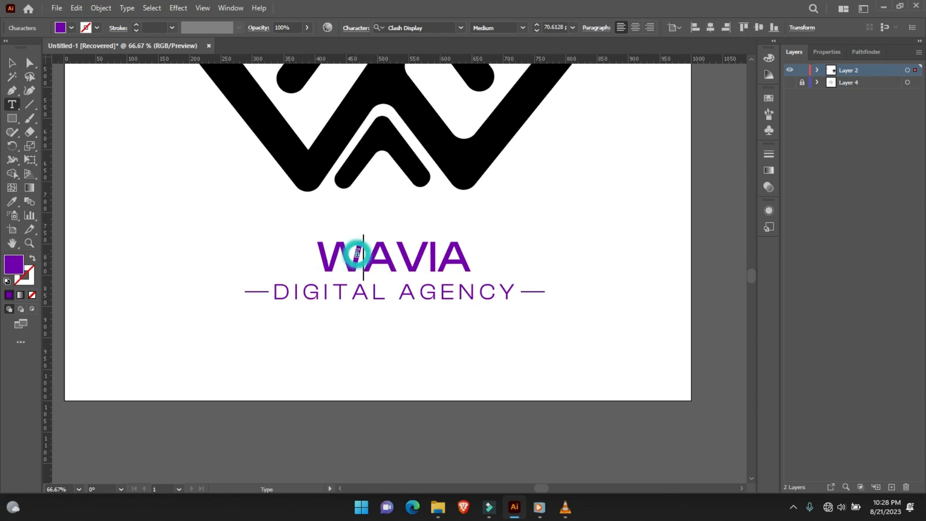
{"action": "double_click", "coordinate": [358, 254]}
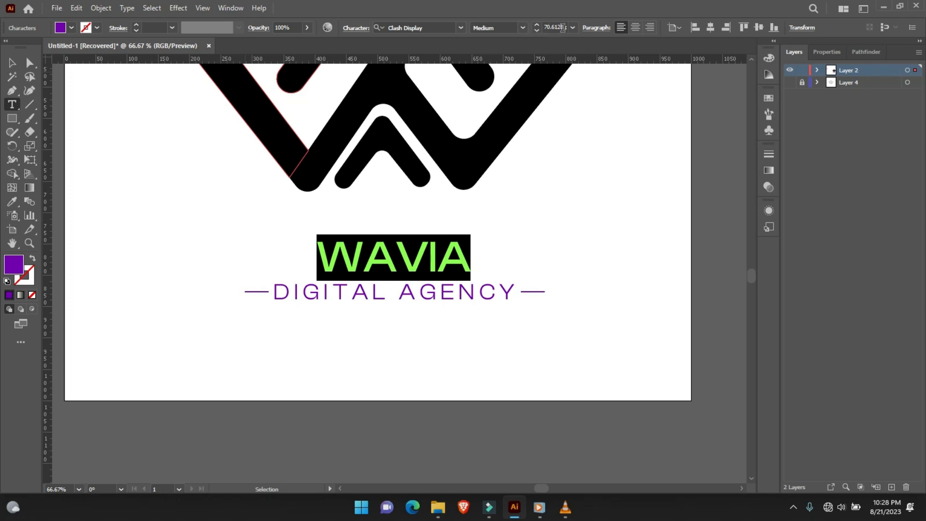
{"action": "left_click", "coordinate": [11, 62]}
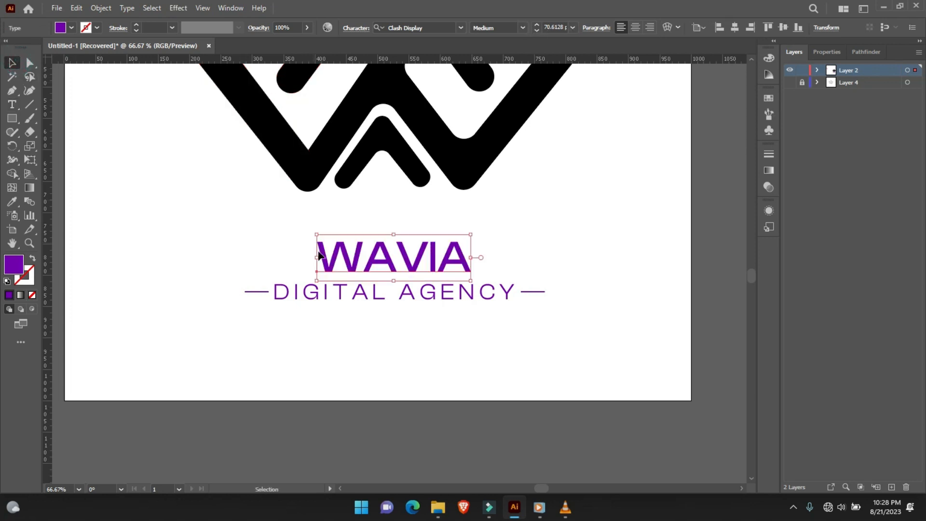
{"action": "left_click", "coordinate": [332, 299]}
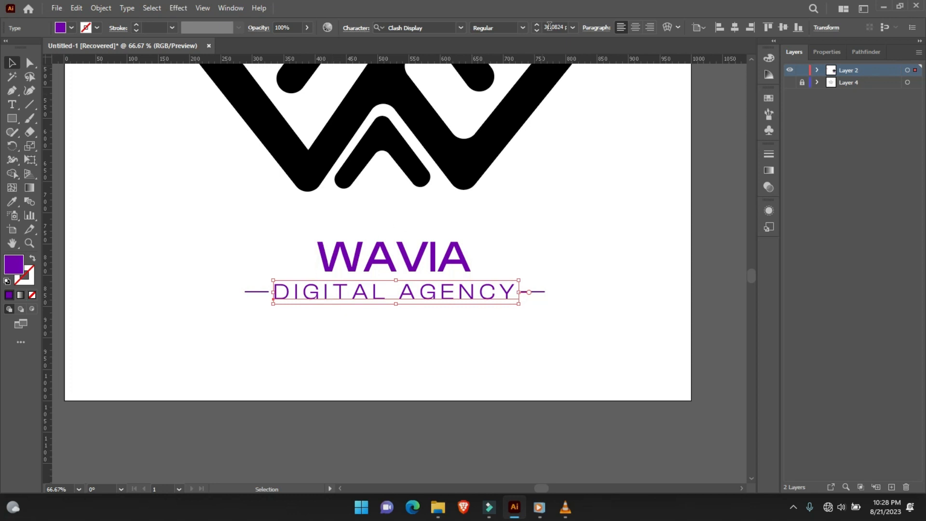
{"action": "left_click", "coordinate": [556, 29]}
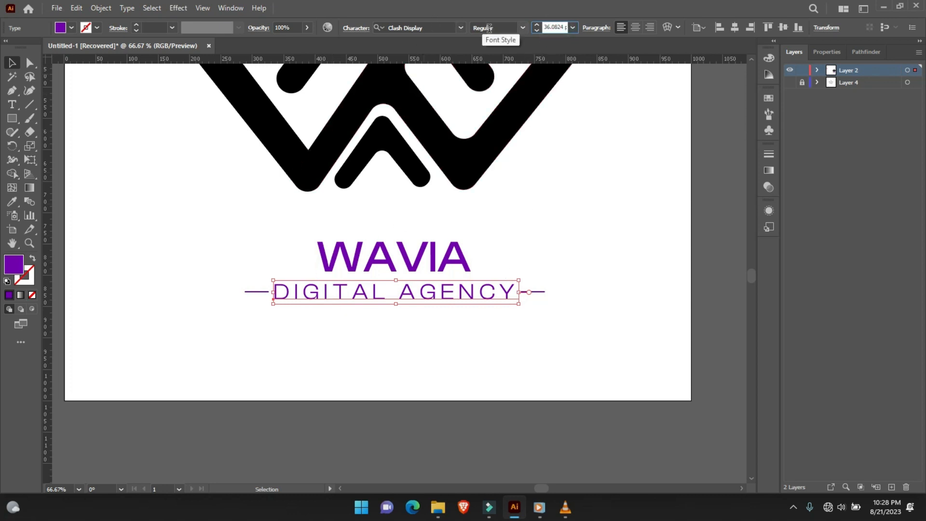
{"action": "left_click", "coordinate": [540, 328]}
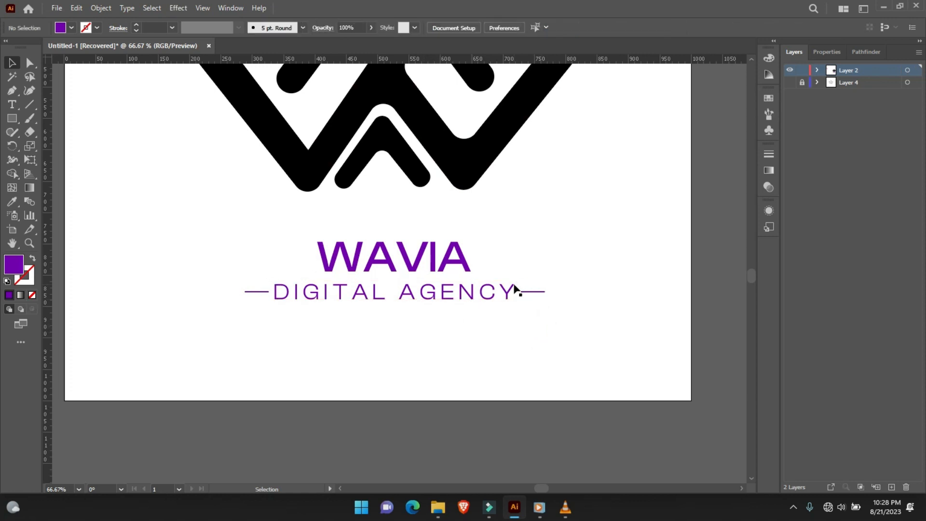
{"action": "double_click", "coordinate": [14, 264]}
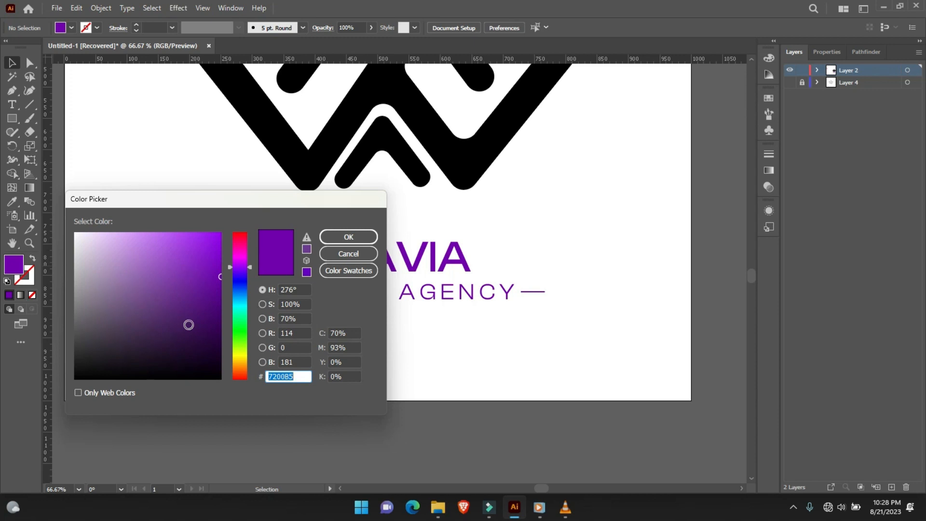
{"action": "key", "text": "Return"}
Fill the whole black logo mark with the purple 7200B5.
{"action": "left_click", "coordinate": [313, 173]}
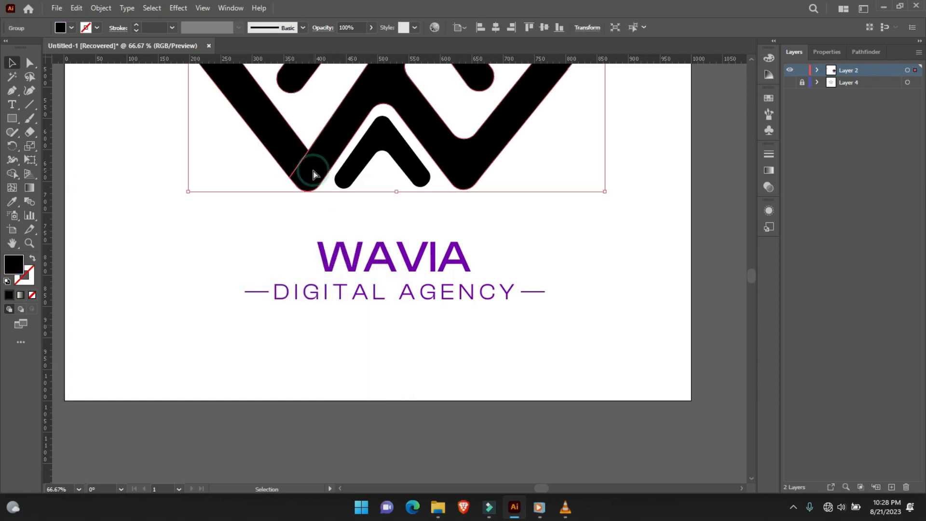
{"action": "key", "text": "ctrl+minus"}
{"action": "key", "text": "ctrl+minus"}
{"action": "left_click_drag", "start_coordinate": [326, 288], "coordinate": [522, 343]}
{"action": "key", "text": "a"}
{"action": "key", "text": "v"}
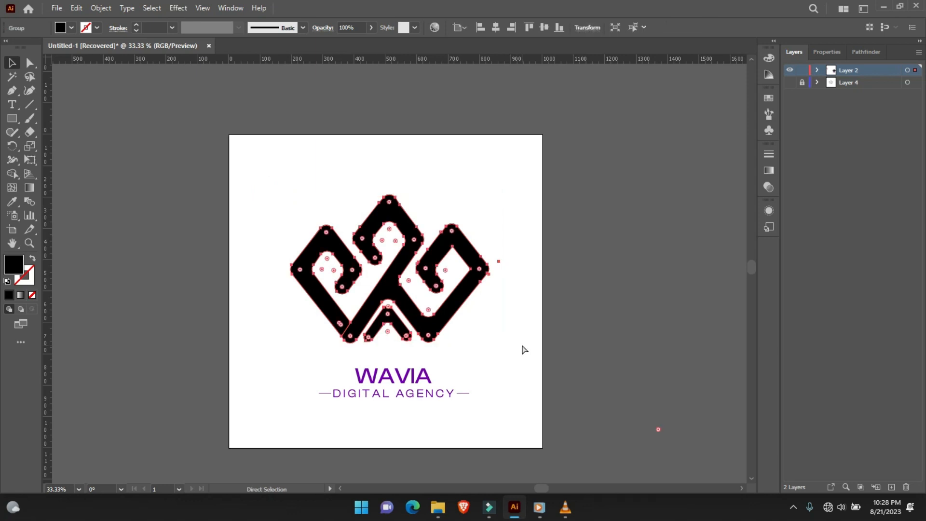
{"action": "double_click", "coordinate": [19, 267]}
{"action": "type", "text": "7200B5"}
{"action": "key", "text": "Return"}
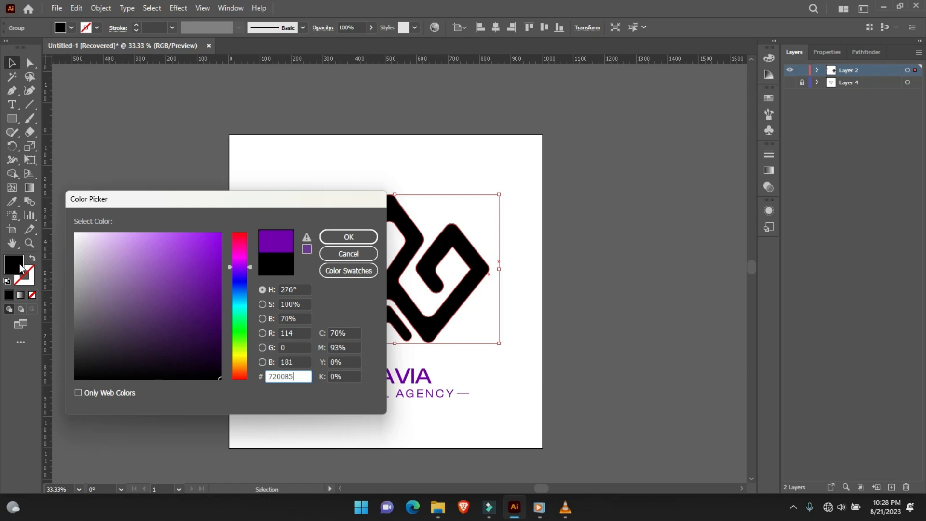
{"action": "left_click", "coordinate": [152, 181]}
{"action": "left_click_drag", "start_coordinate": [288, 369], "coordinate": [496, 430]}
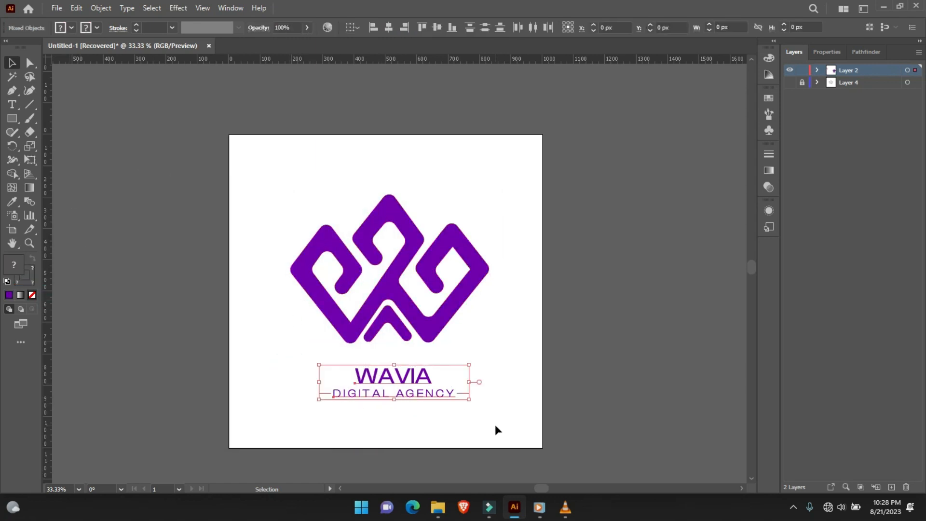
{"action": "double_click", "coordinate": [14, 262]}
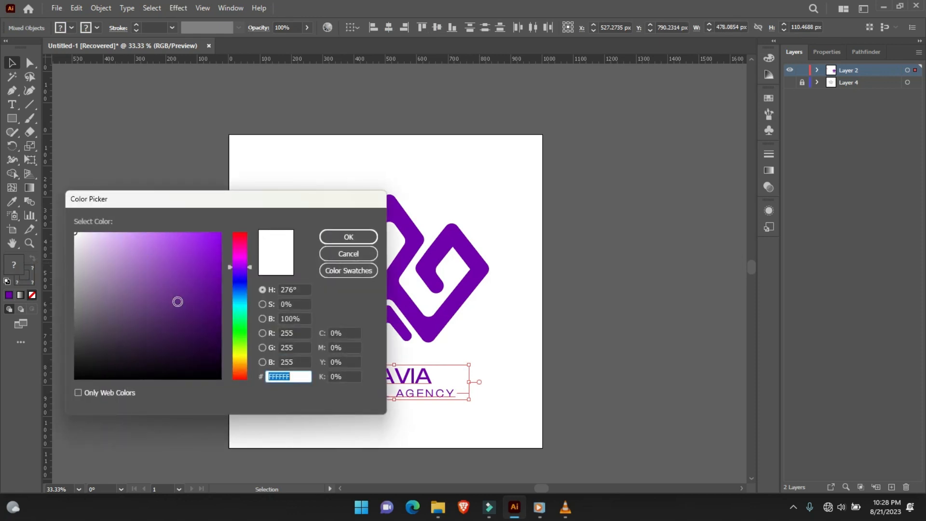
{"action": "left_click", "coordinate": [350, 255]}
Change the fill of the WAVIA and DIGITAL AGENCY text lines, without the side dashes, to black 000000.
{"action": "key", "text": "ctrl+equal"}
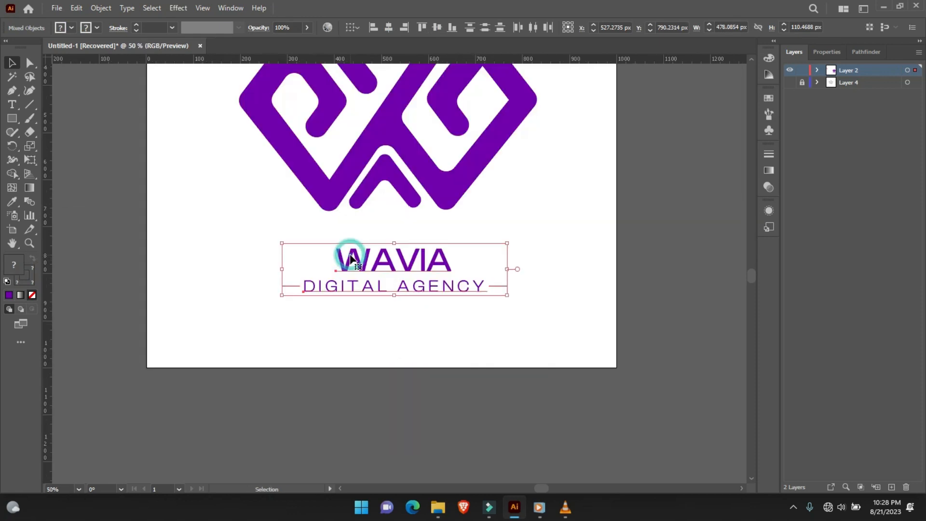
{"action": "left_click", "coordinate": [430, 316]}
{"action": "left_click_drag", "start_coordinate": [448, 341], "coordinate": [350, 250]}
{"action": "double_click", "coordinate": [14, 261]}
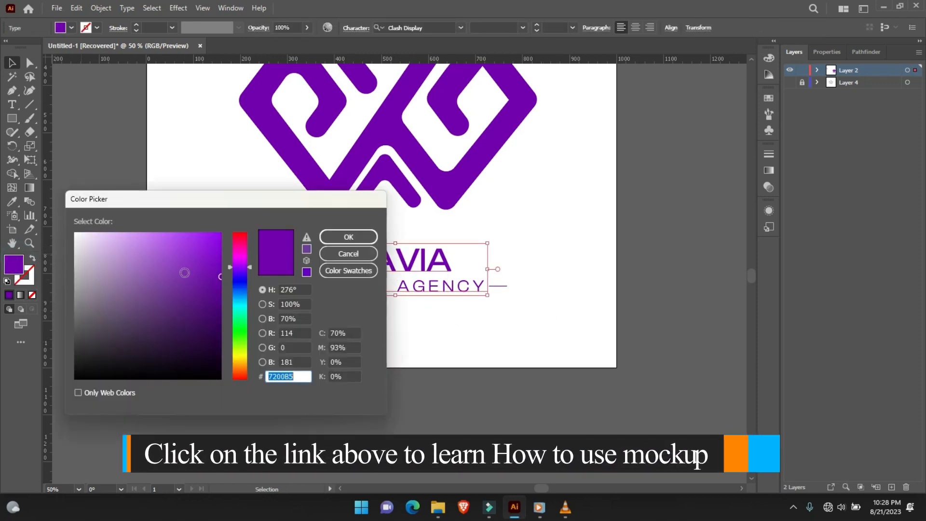
{"action": "type", "text": "000000"}
{"action": "key", "text": "Return"}
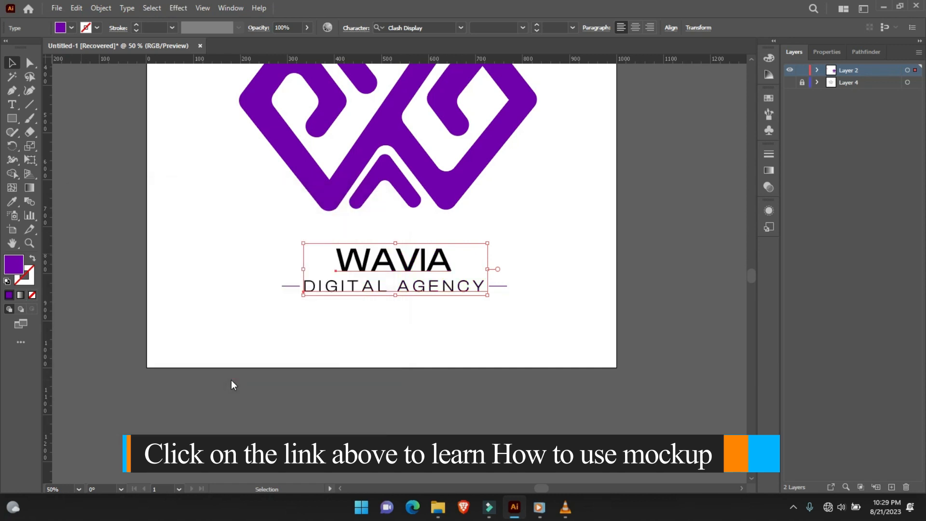
Change the stroke of the two dashes on either side of DIGITAL AGENCY to the black swatch 231F20.
{"action": "left_click_drag", "start_coordinate": [287, 329], "coordinate": [290, 264]}
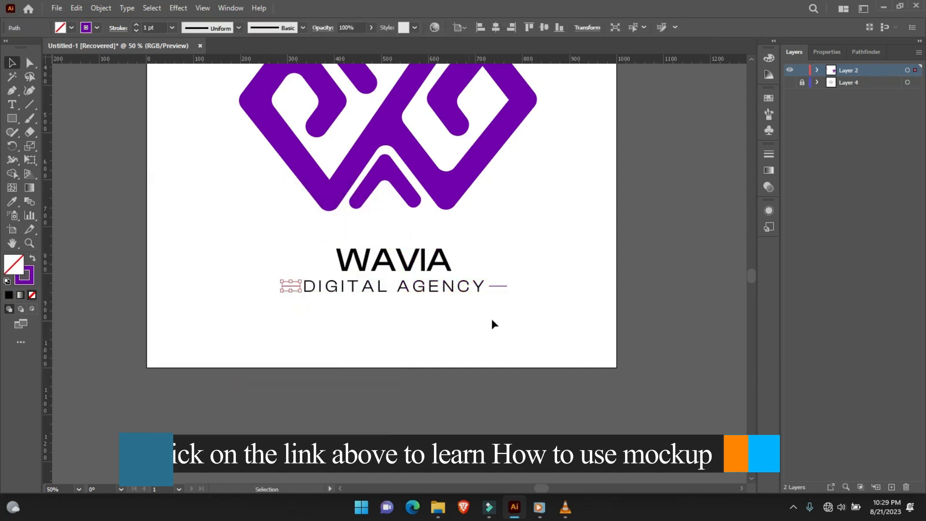
{"action": "left_click_drag", "start_coordinate": [504, 297], "coordinate": [496, 268]}
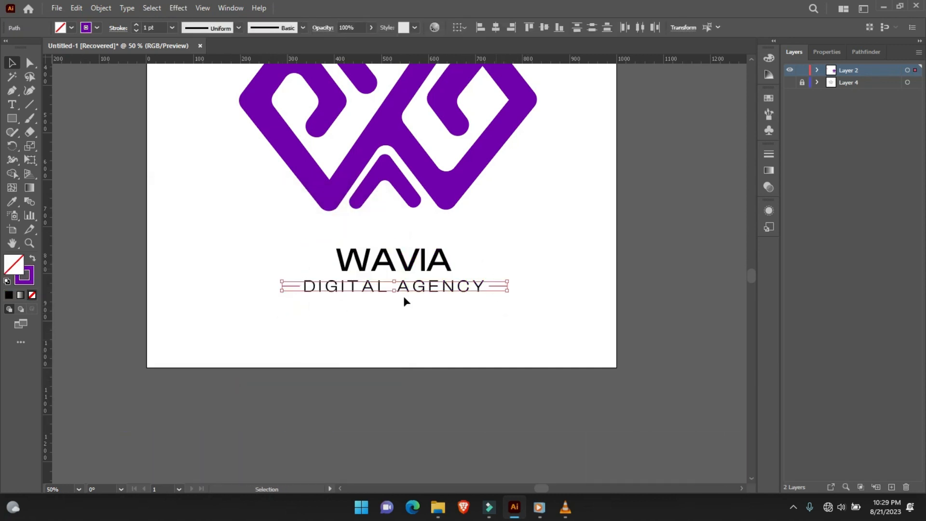
{"action": "left_click", "coordinate": [29, 277]}
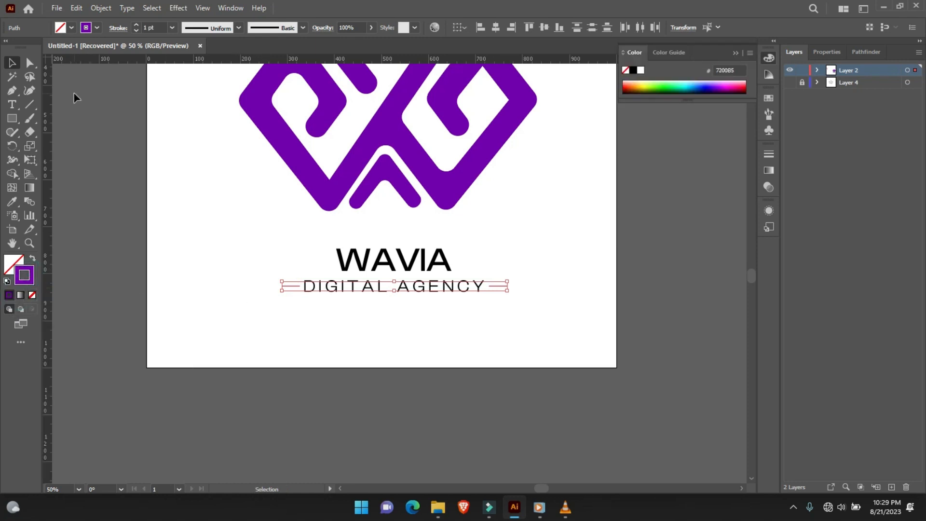
{"action": "left_click", "coordinate": [98, 28]}
{"action": "left_click", "coordinate": [31, 47]}
{"action": "left_click", "coordinate": [184, 294]}
{"action": "left_click", "coordinate": [183, 293]}
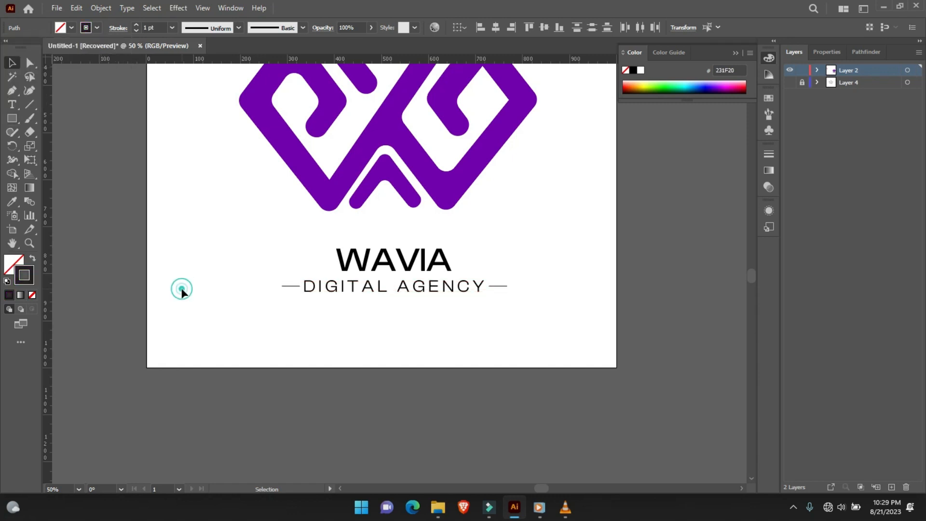